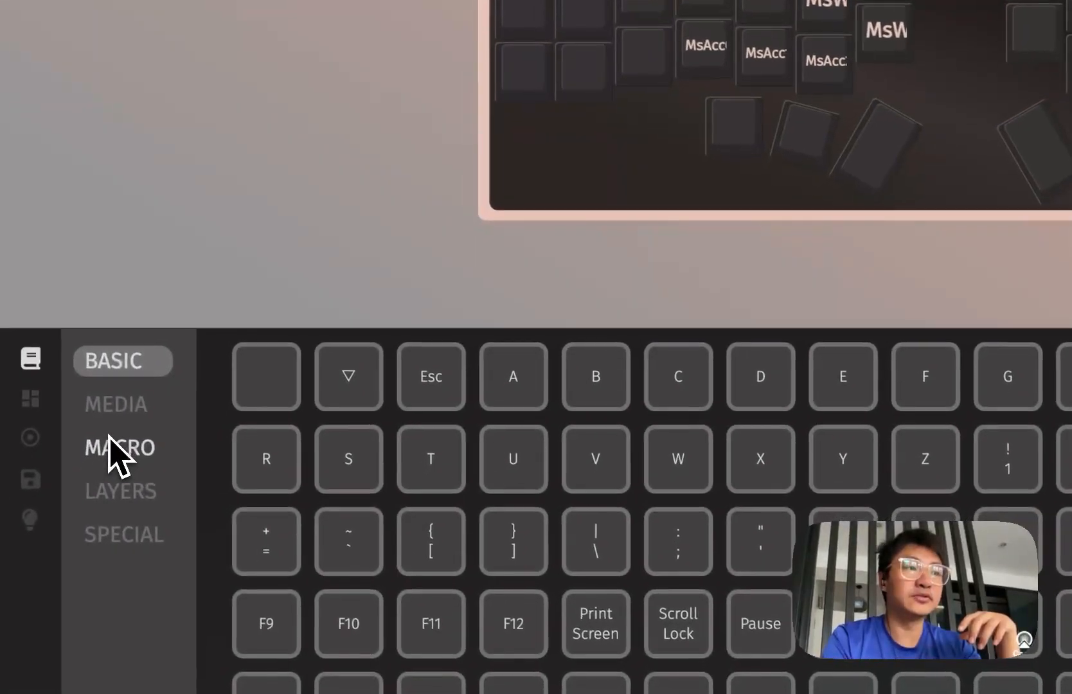
# Open the keyboard's macro editor and view the recorded sequences of macros M1, M2 and M3.
pyautogui.click(17, 451)
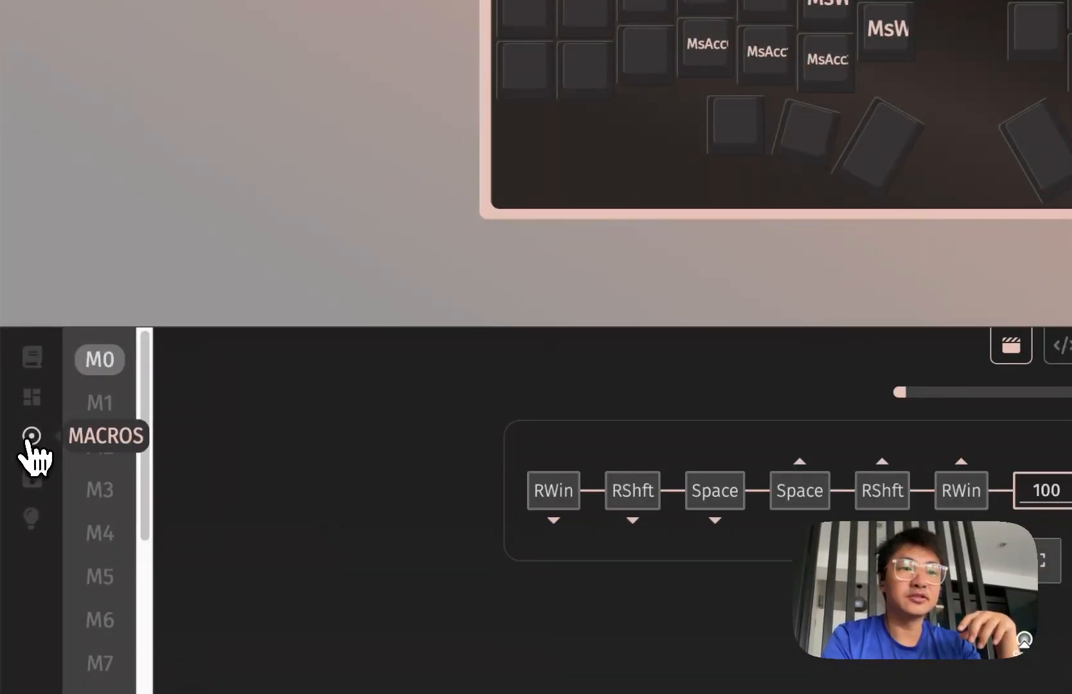
pyautogui.click(111, 408)
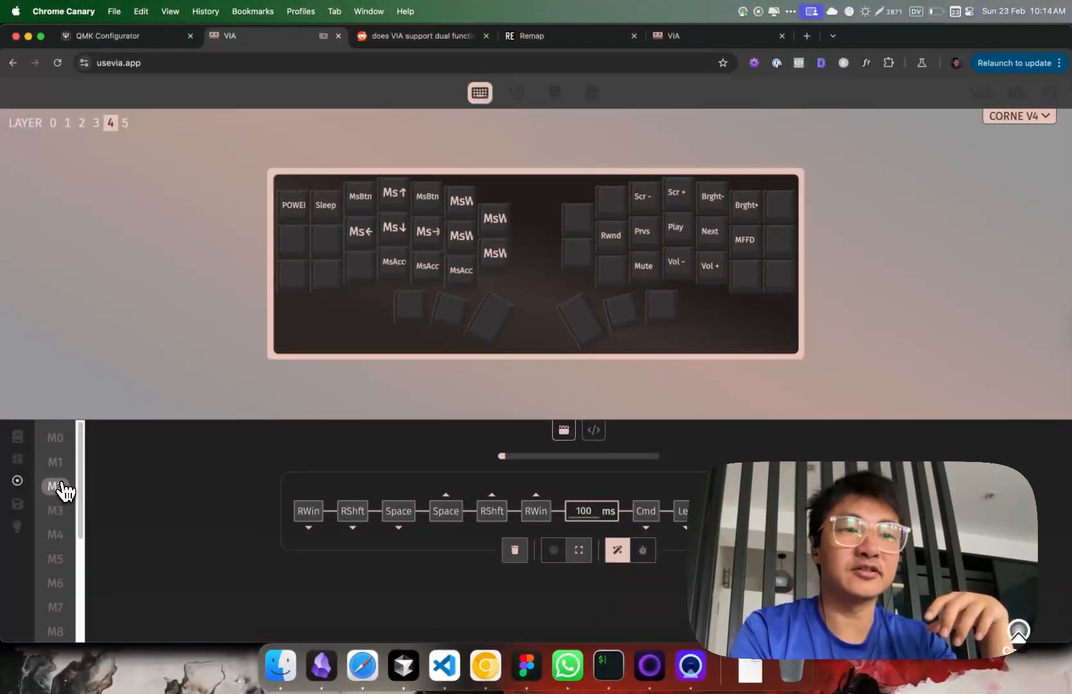
pyautogui.click(69, 486)
pyautogui.click(61, 509)
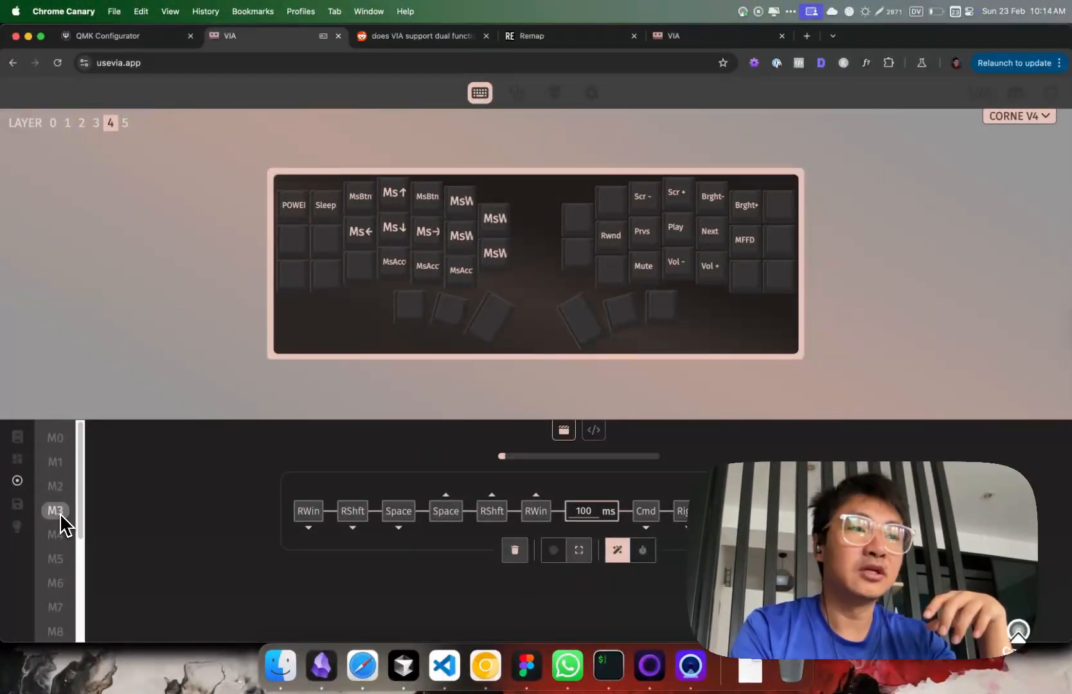
# Record the test text dfghj into the empty macro M4 using fullscreen recording.
pyautogui.click(58, 534)
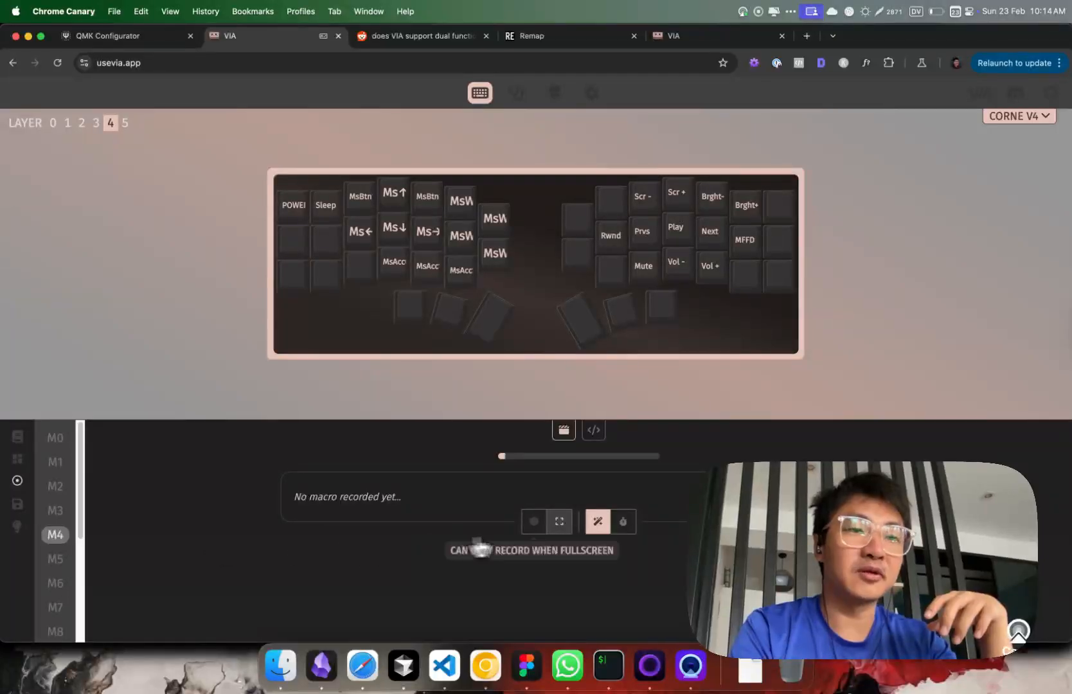
pyautogui.click(558, 524)
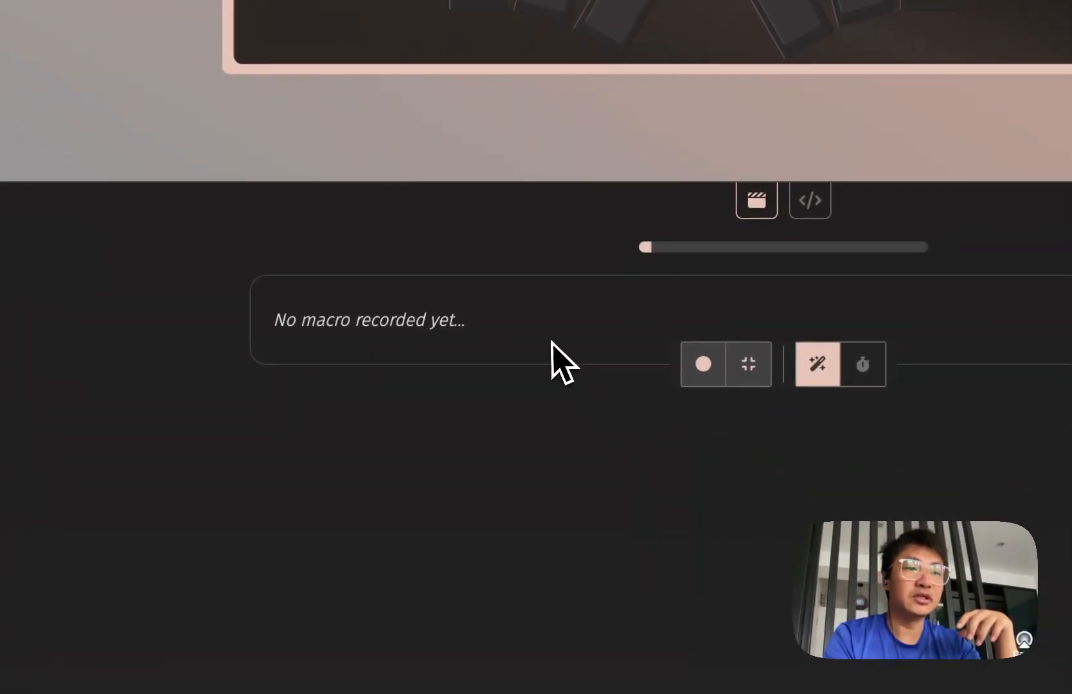
pyautogui.click(700, 364)
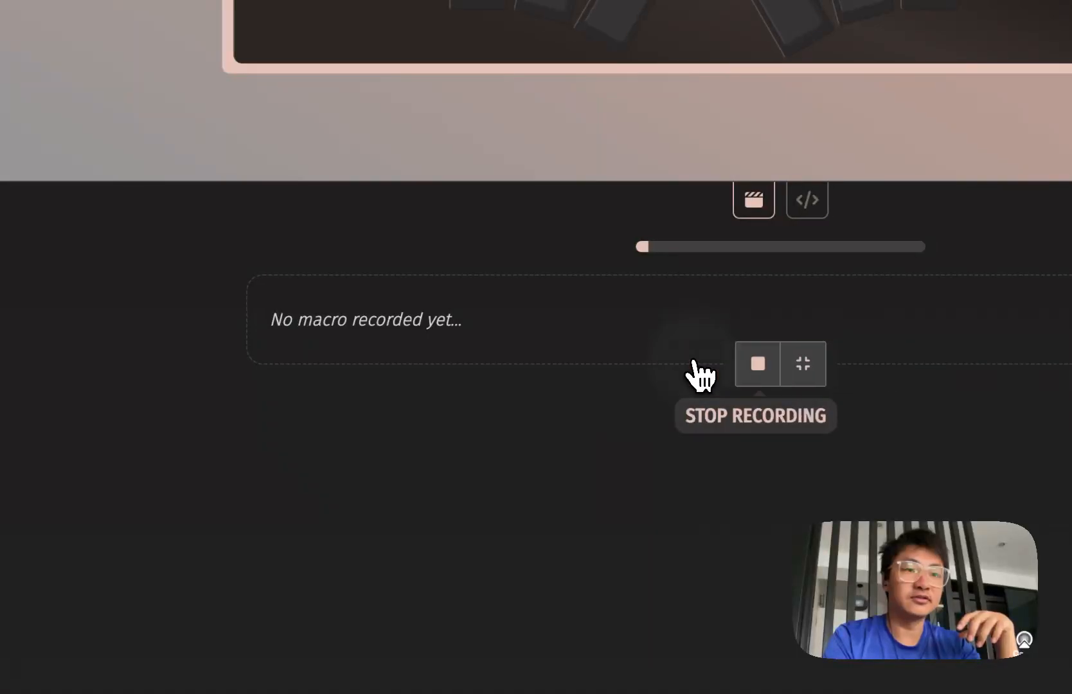
pyautogui.write('dfghj')
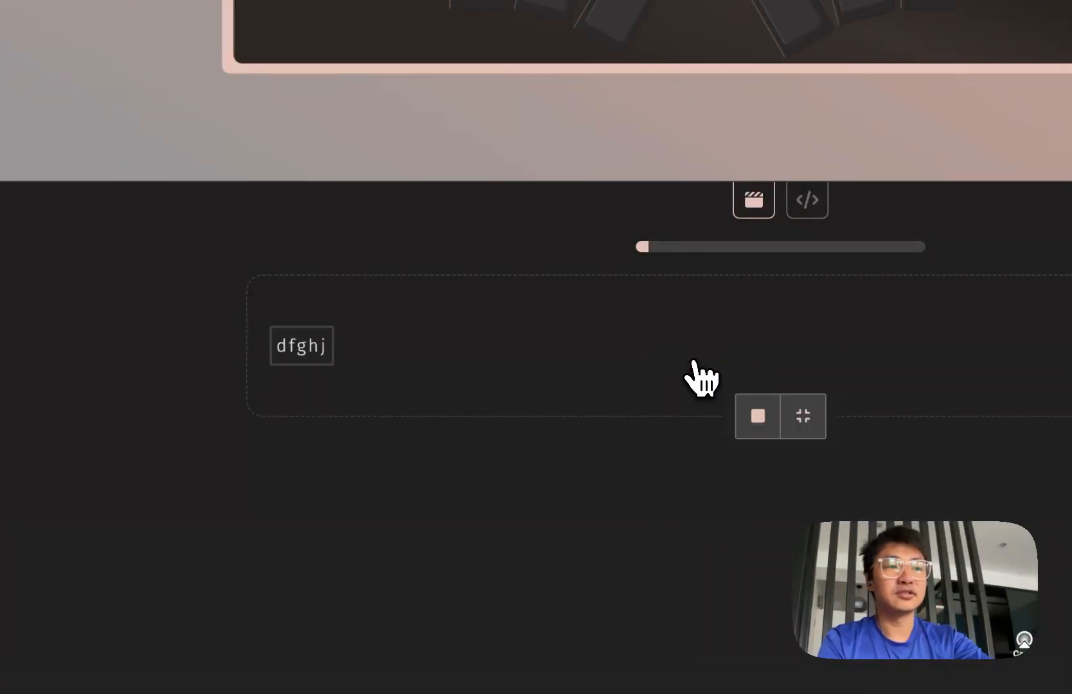
pyautogui.click(751, 415)
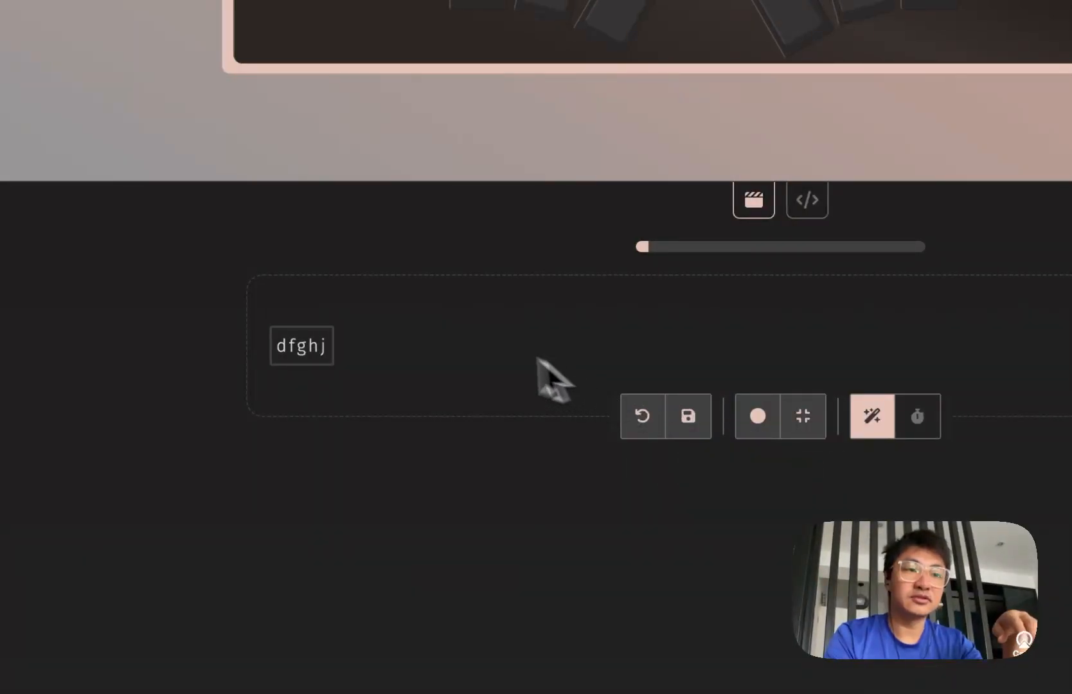
# Remove the recorded dfghj sequence from macro M4 and switch it to script editing.
pyautogui.moveTo(314, 351)
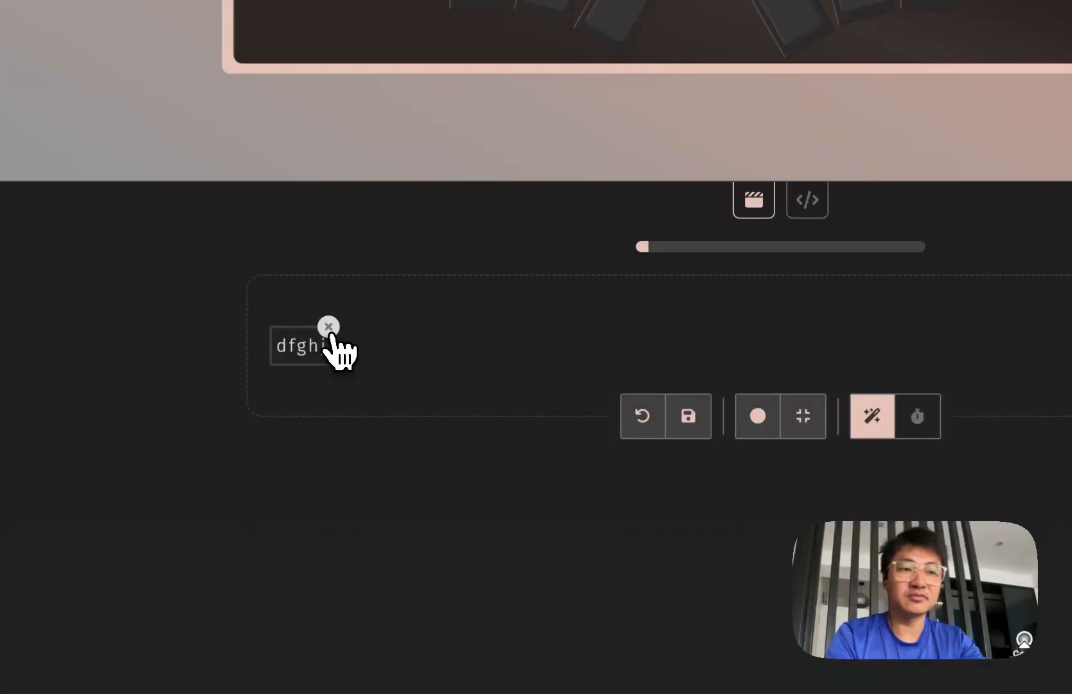
pyautogui.click(328, 327)
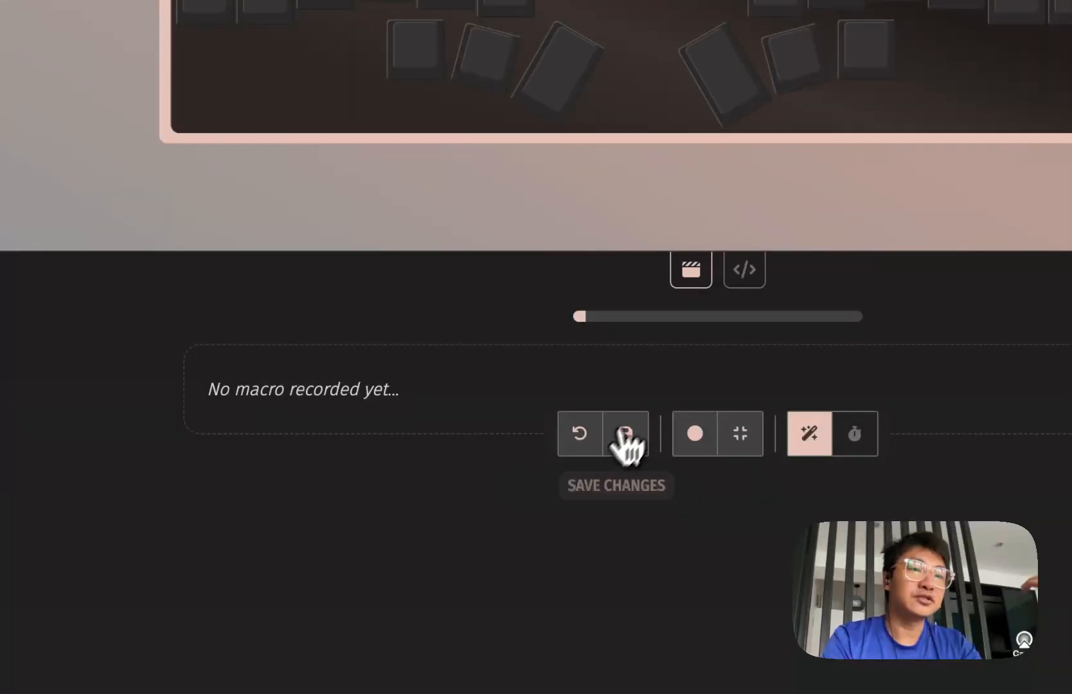
pyautogui.click(747, 278)
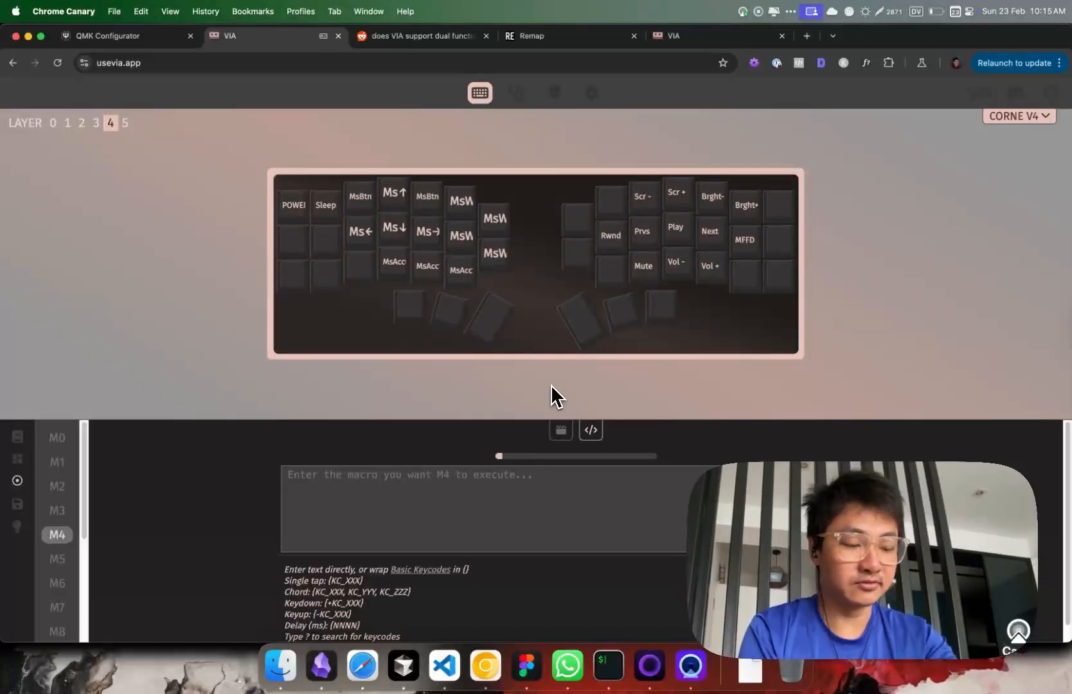
# Snap the browser window to the right half, the left half and back to full size with the window manager.
pyautogui.hotkey('alt', 'space')
pyautogui.press('super+Right')
pyautogui.hotkey('alt', 'space')
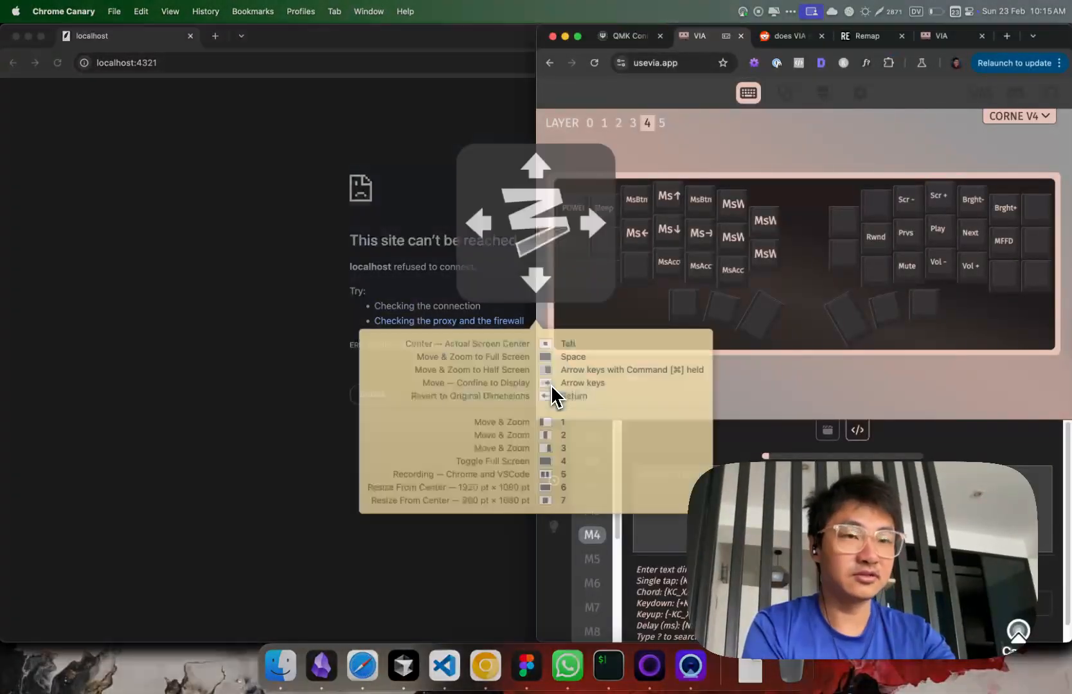
pyautogui.press('super+Left')
pyautogui.hotkey('alt', 'space')
pyautogui.press('super+Up')
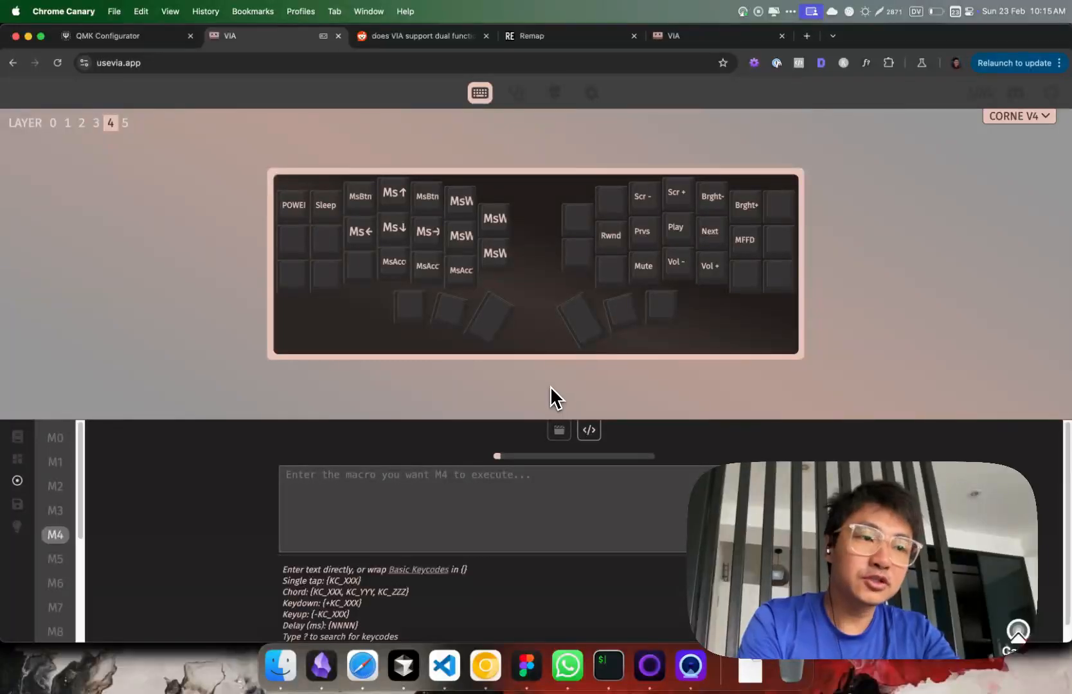
# Examine the script of macro M2, highlighting its opening key chord.
pyautogui.click(426, 491)
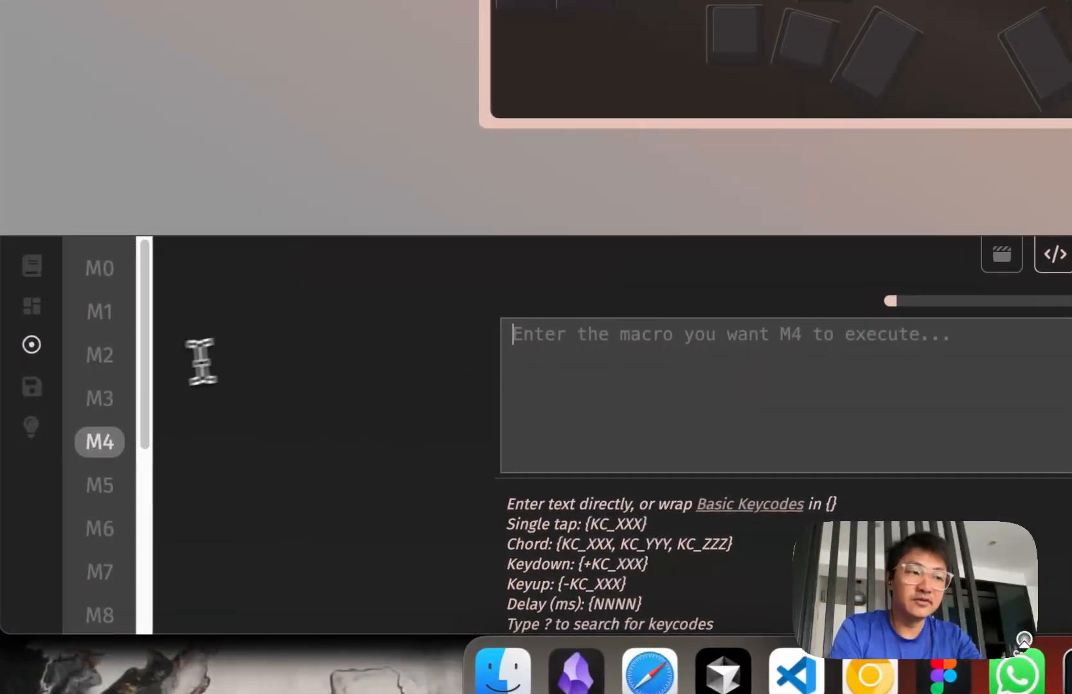
pyautogui.click(102, 355)
pyautogui.click(548, 352)
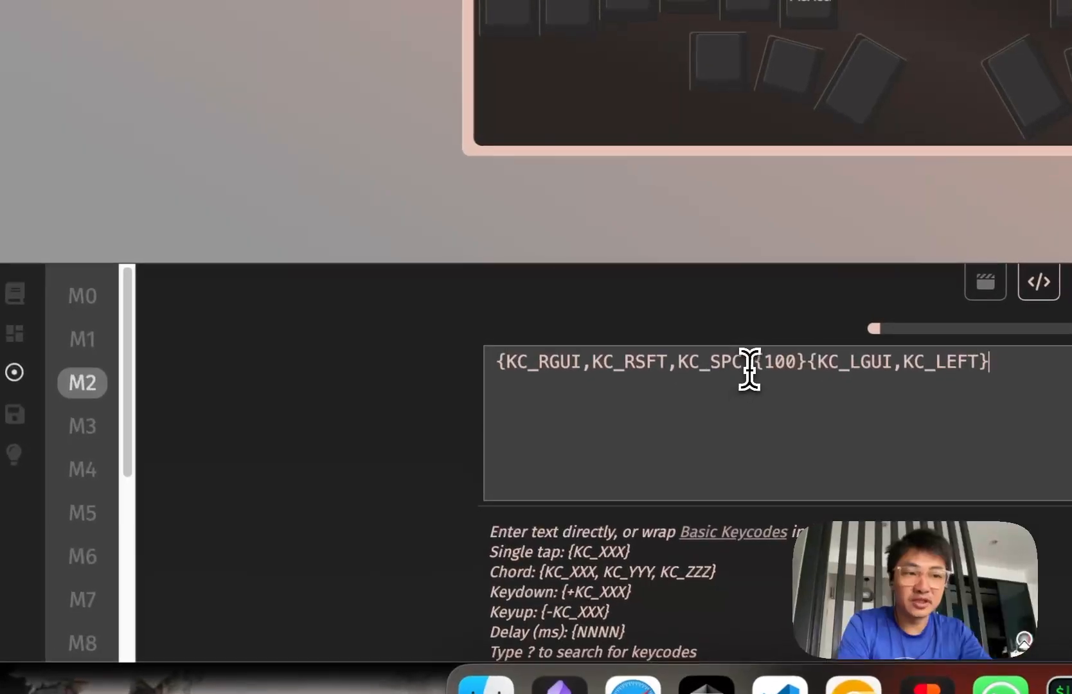
pyautogui.moveTo(749, 367); pyautogui.dragTo(513, 357)
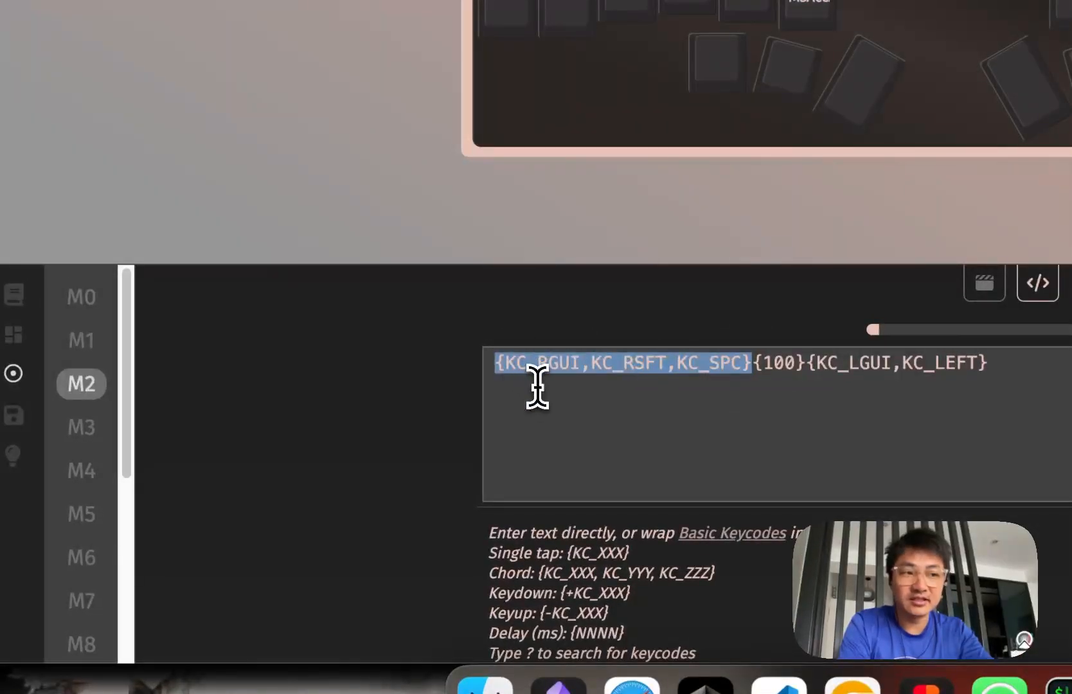
pyautogui.click(538, 386)
# Begin the script of macro M4 with an opening brace.
pyautogui.click(82, 471)
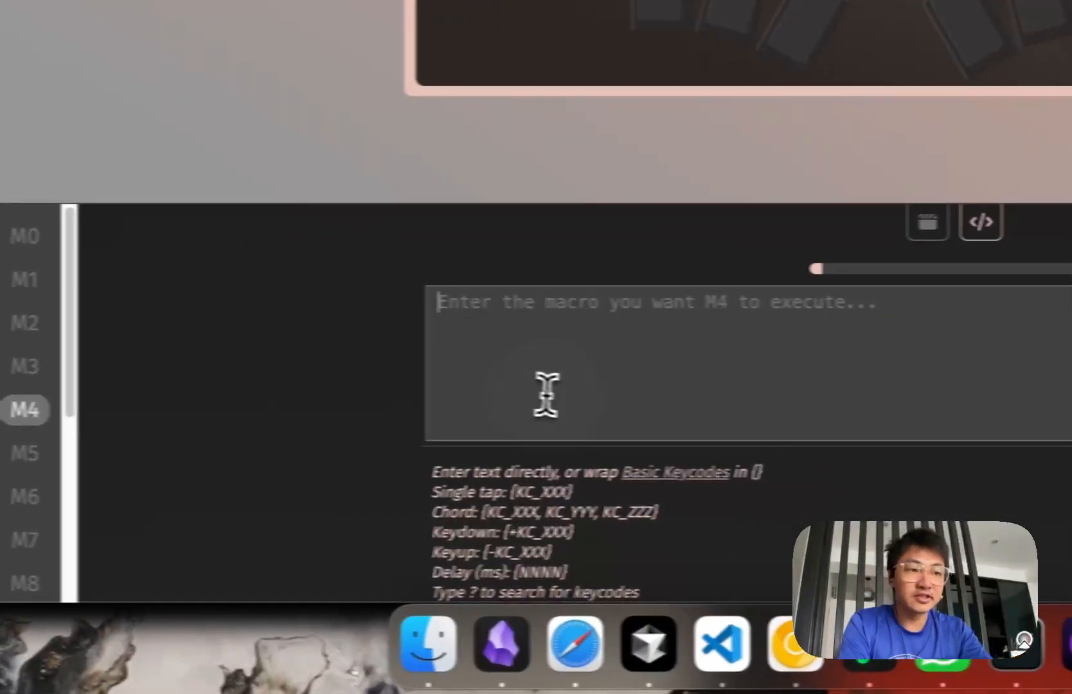
pyautogui.write('{')
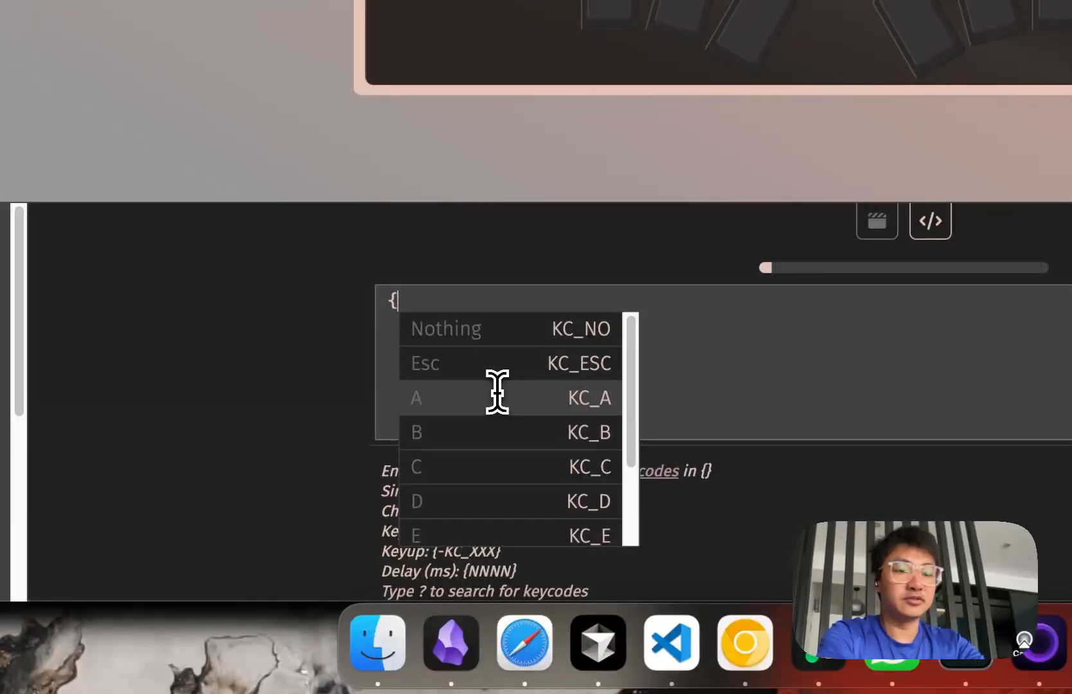
pyautogui.write('comma')
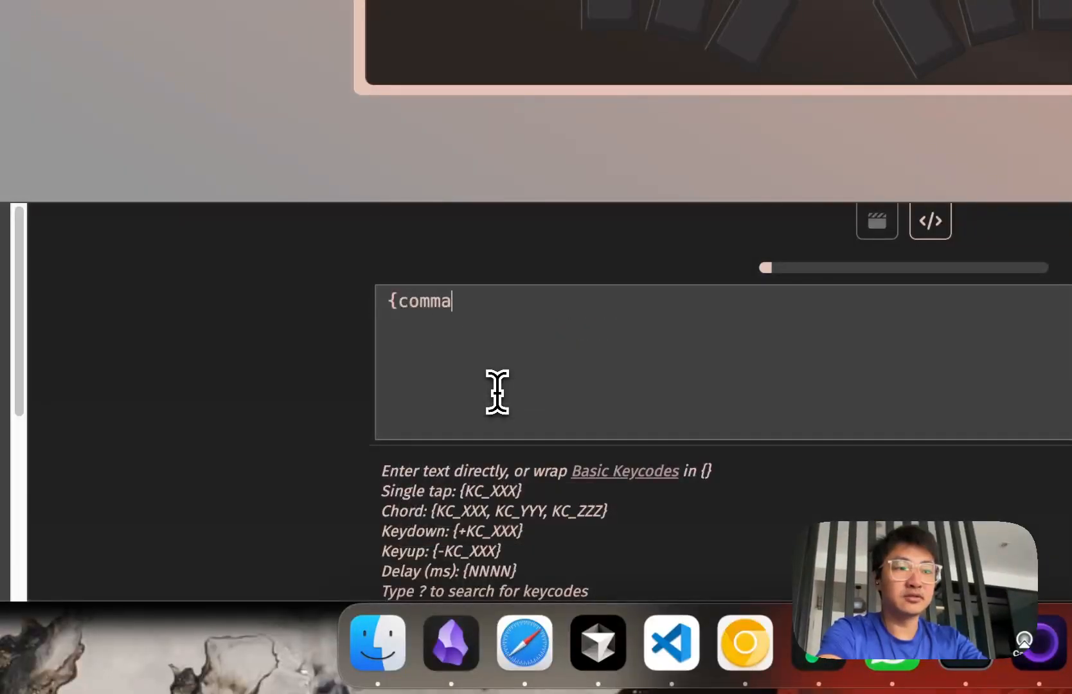
pyautogui.write('n')
pyautogui.press('BackSpace')
pyautogui.press('BackSpace')
pyautogui.press('BackSpace')
pyautogui.press('BackSpace')
pyautogui.press('BackSpace')
pyautogui.press('BackSpace')
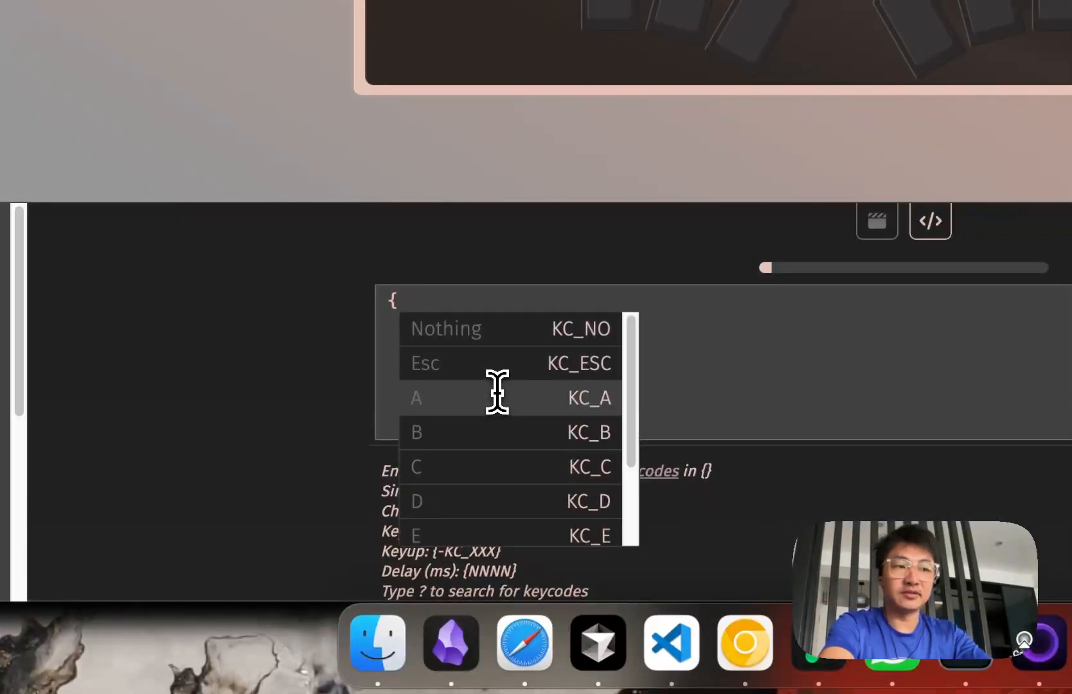
# Enter the keycodes KC_LGUI,KC_RSFT,KC_SPC as the first chord of macro M4.
pyautogui.write('win')
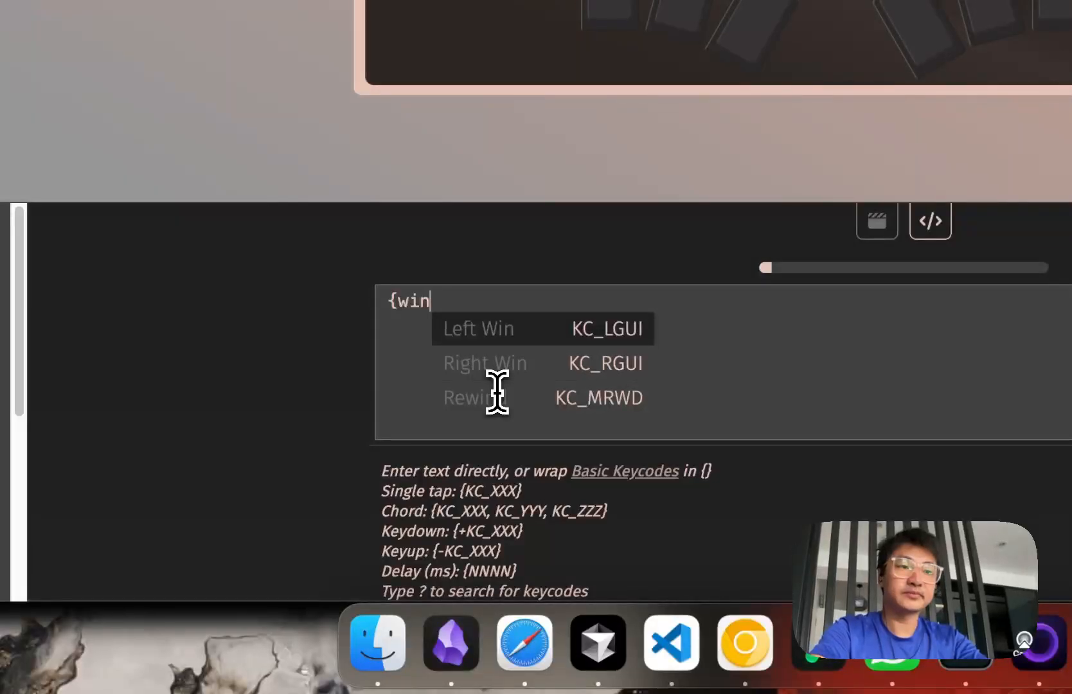
pyautogui.press('Return')
pyautogui.write(',shi')
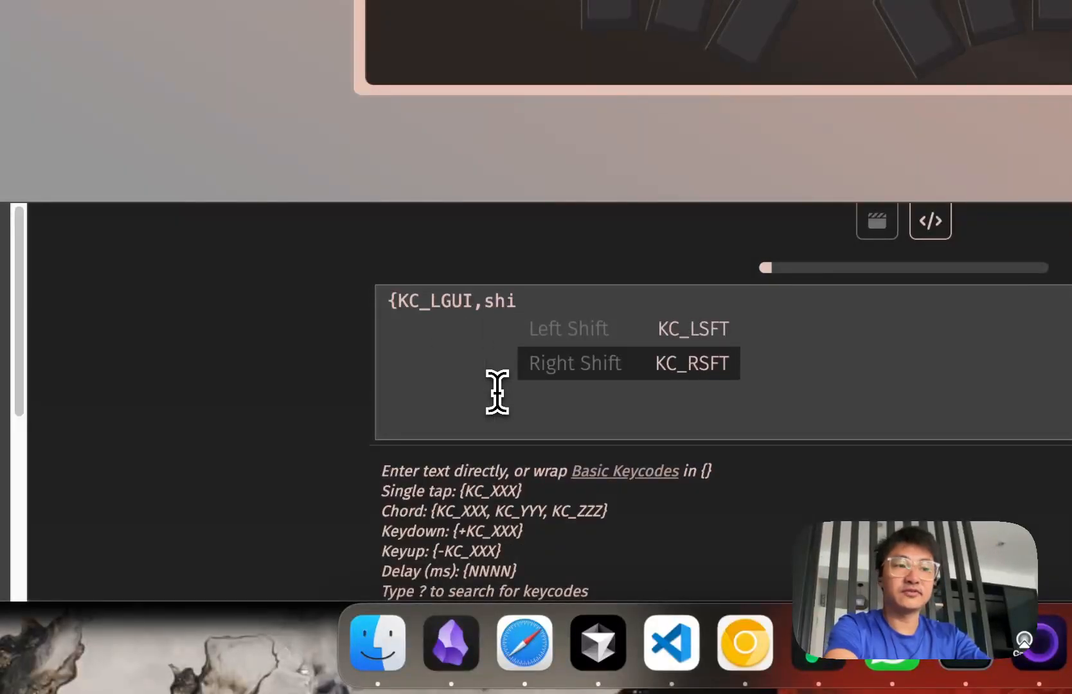
pyautogui.press('Down')
pyautogui.press('Return')
pyautogui.write(',')
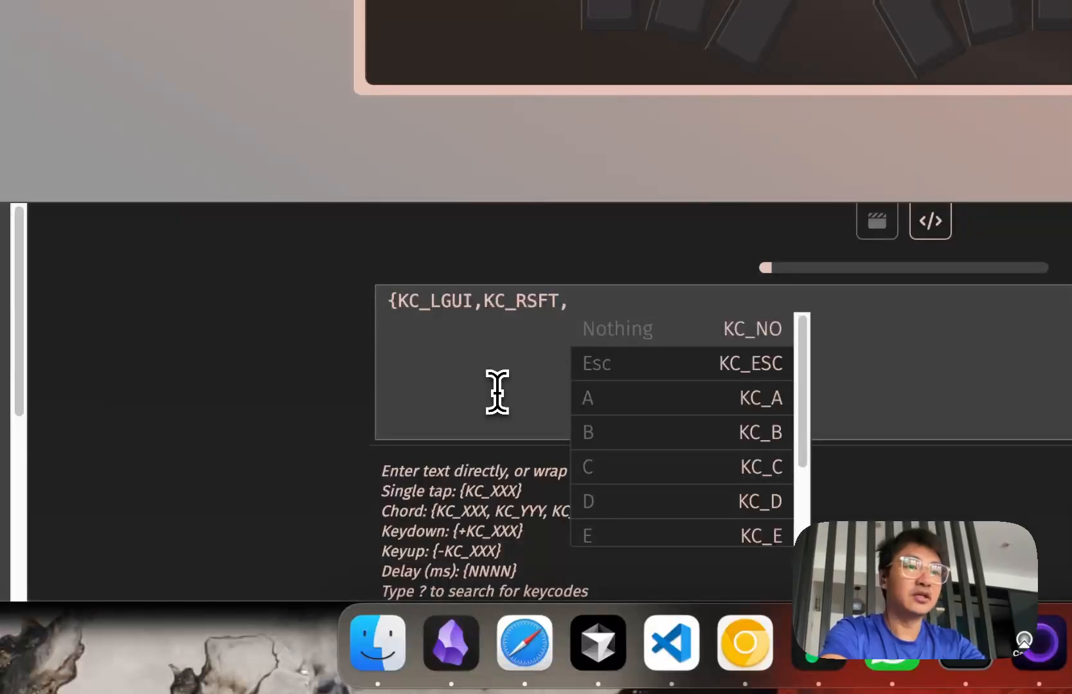
pyautogui.write('space')
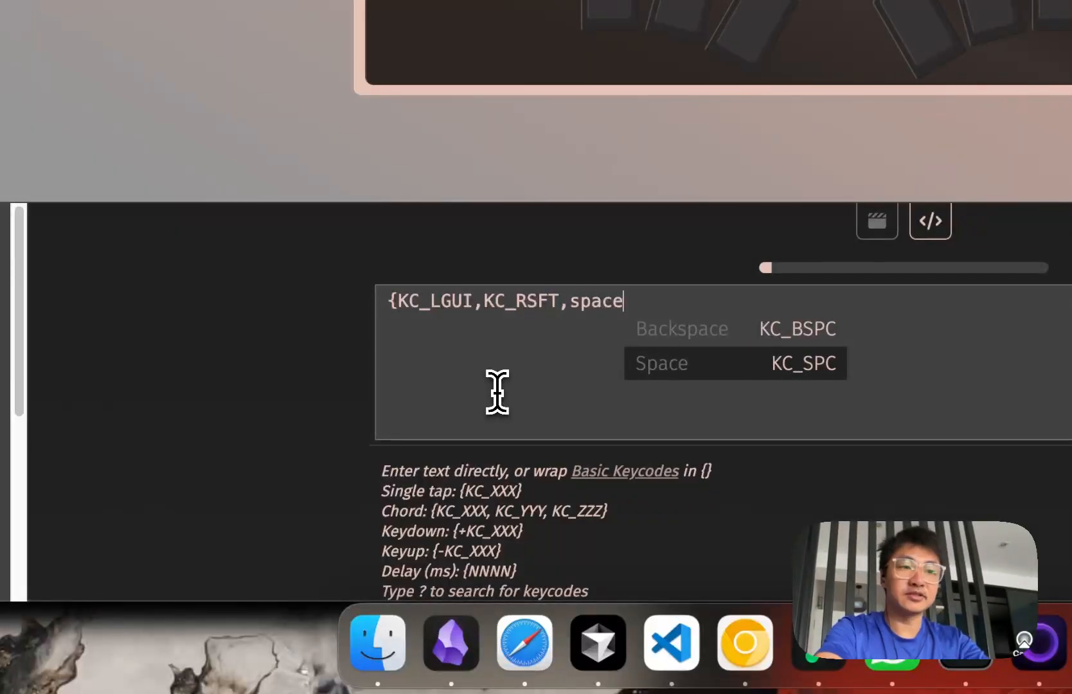
pyautogui.press('Down')
pyautogui.press('Return')
pyautogui.write(',')
pyautogui.press('BackSpace')
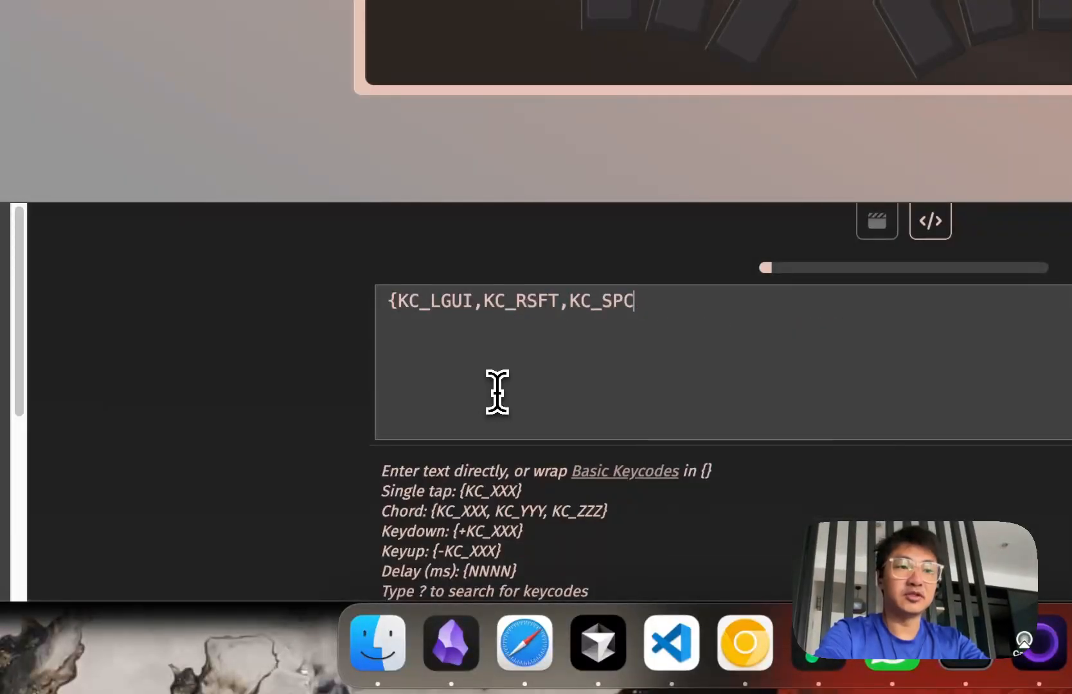
# Close the chord, add a 100 ms delay as {100} and open another brace group in macro M4.
pyautogui.write('}{')
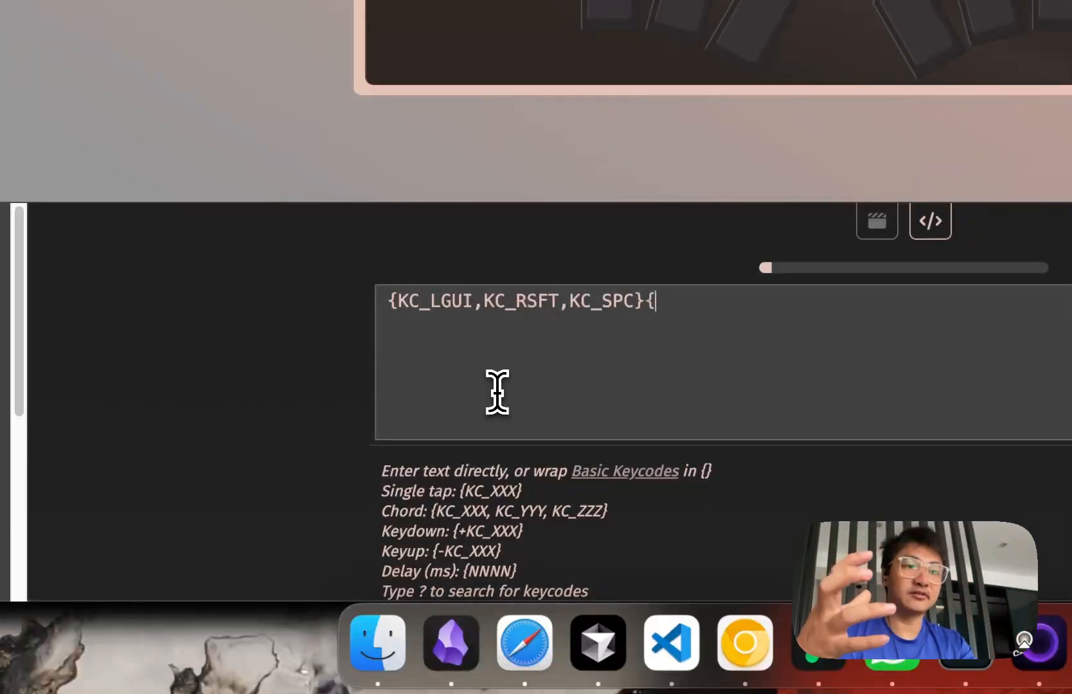
pyautogui.write('100')
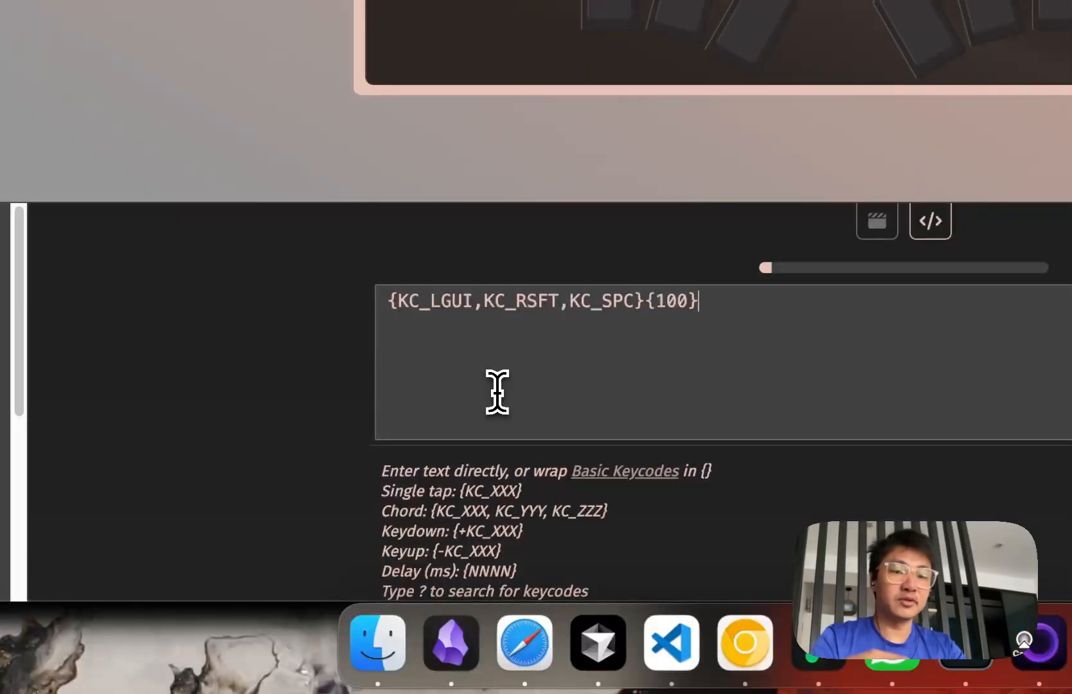
pyautogui.write('{')
pyautogui.write('space')
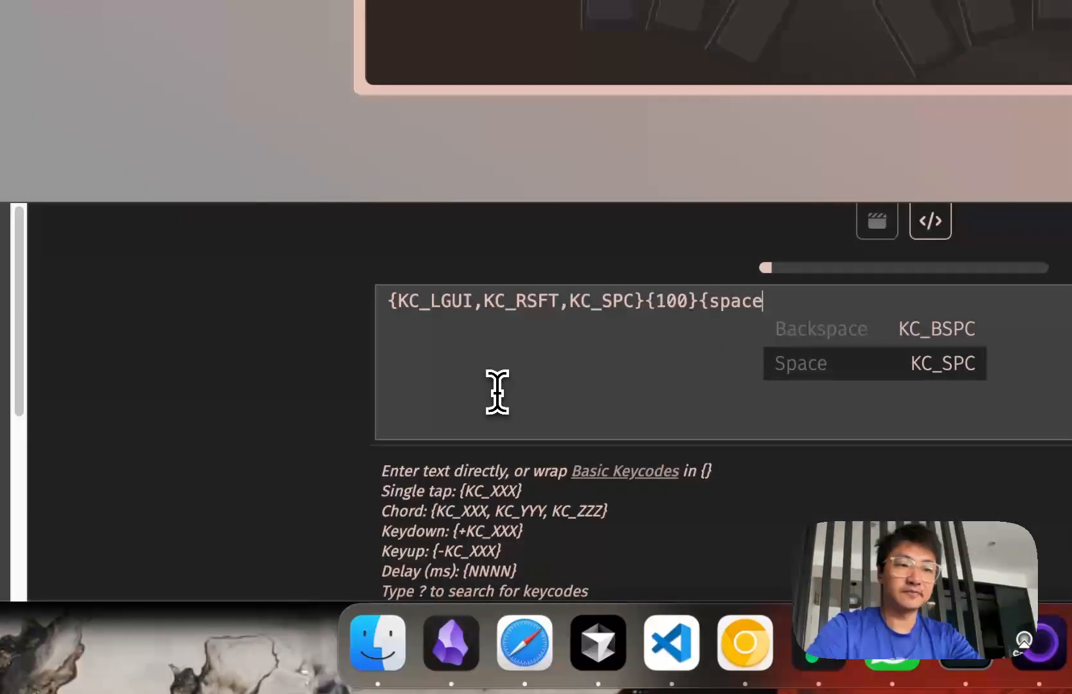
pyautogui.press('Return')
pyautogui.write(',')
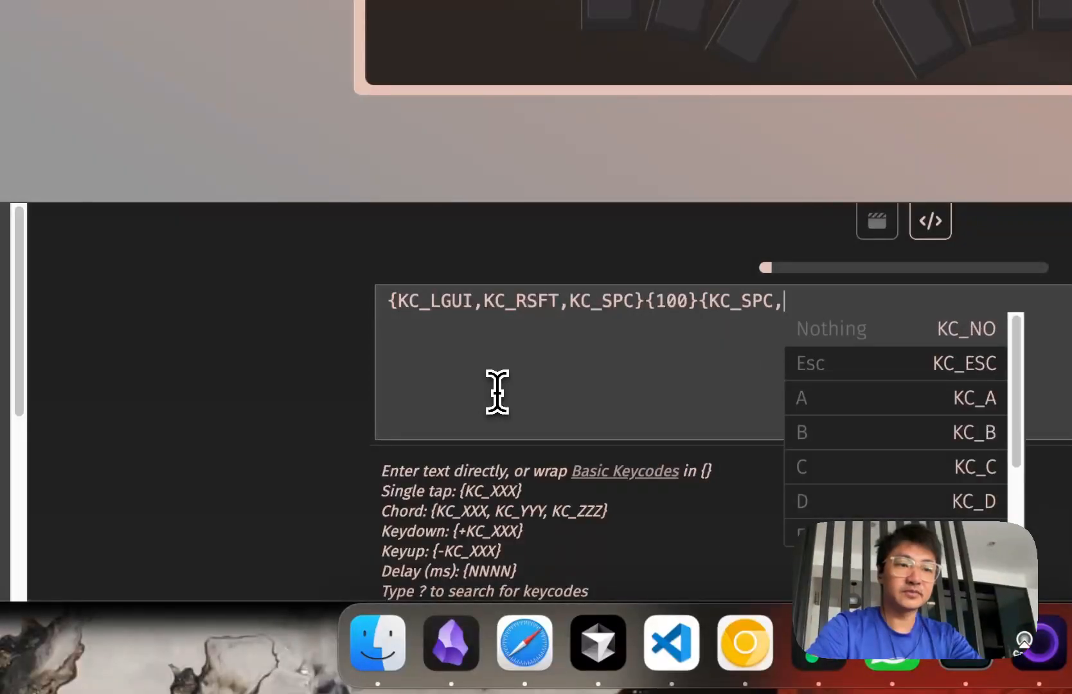
pyautogui.press('BackSpace')
pyautogui.press('BackSpace')
pyautogui.press('BackSpace')
pyautogui.press('BackSpace')
pyautogui.press('BackSpace')
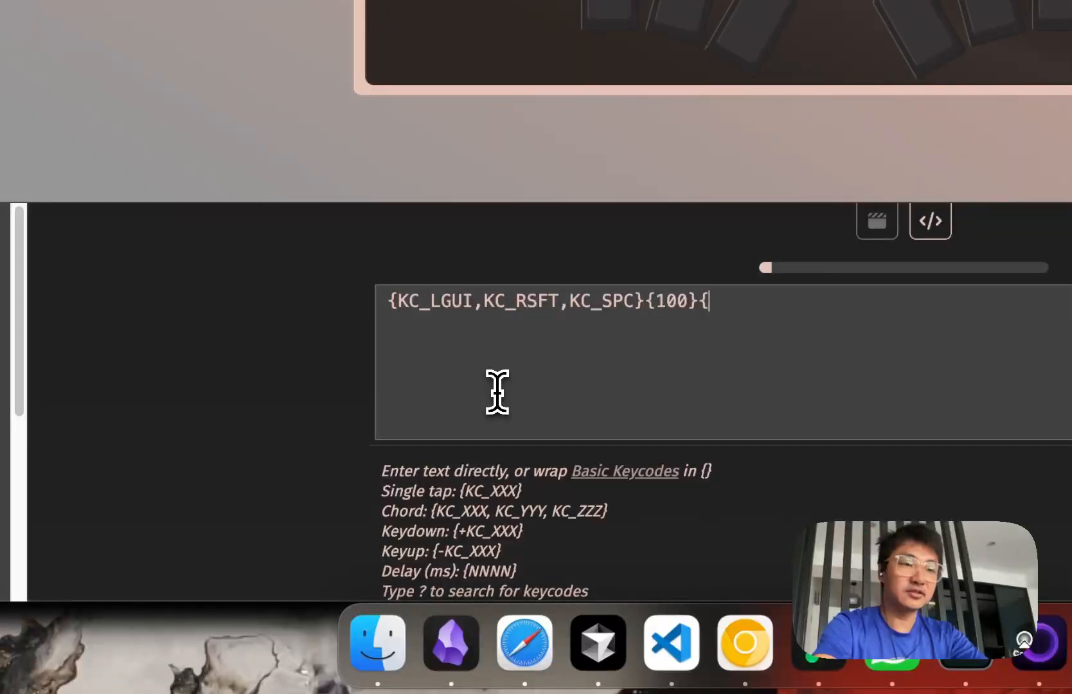
pyautogui.write('spa')
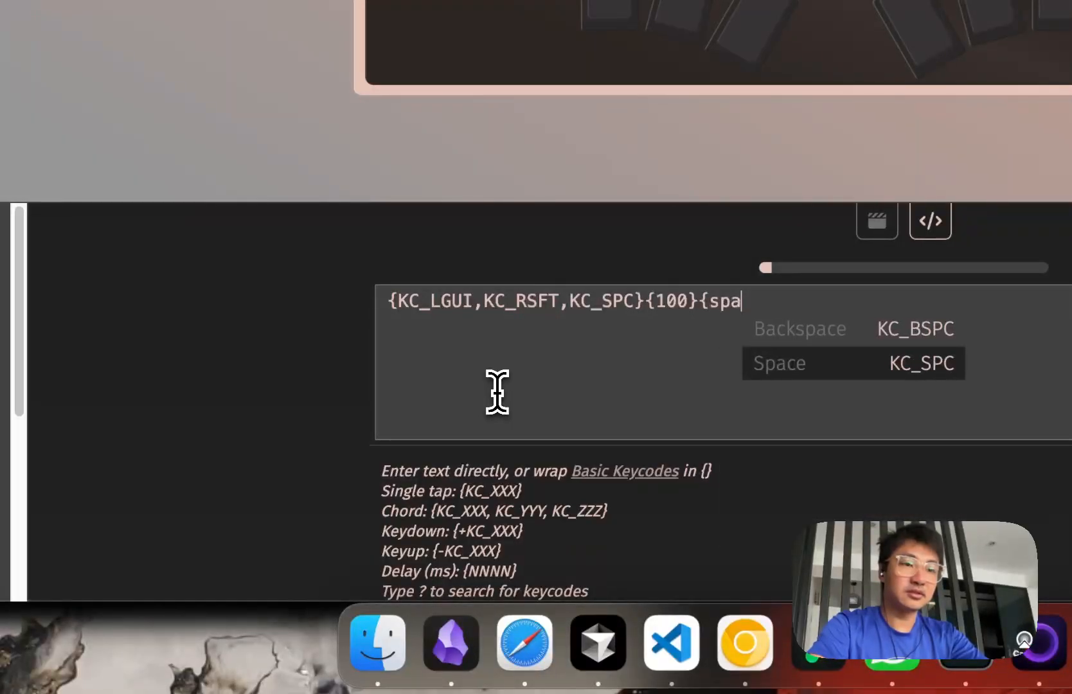
pyautogui.press('Return')
pyautogui.press('BackSpace')
pyautogui.press('BackSpace')
pyautogui.press('BackSpace')
pyautogui.press('BackSpace')
pyautogui.press('BackSpace')
pyautogui.press('BackSpace')
pyautogui.press('BackSpace')
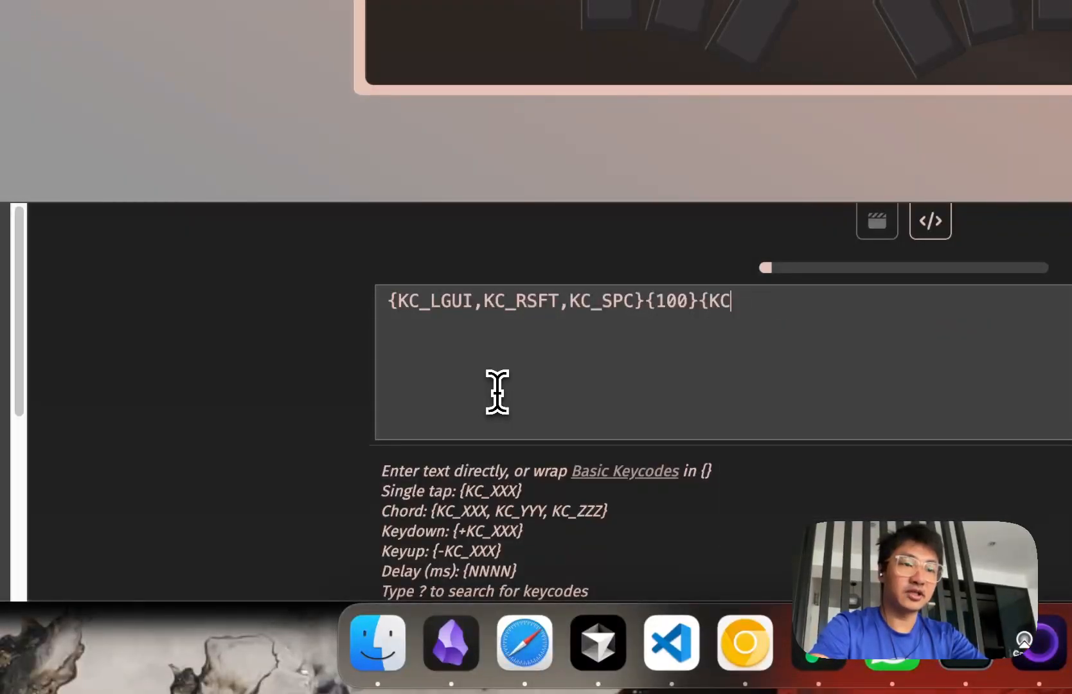
pyautogui.write('space')
pyautogui.press('Up')
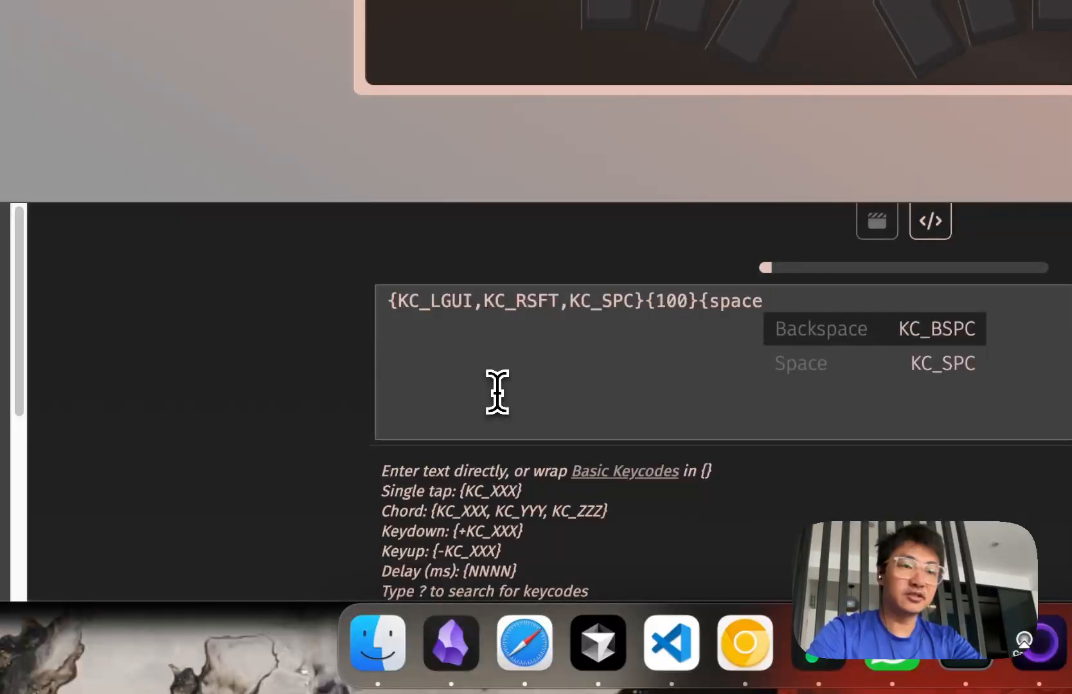
pyautogui.press('Return')
pyautogui.press('BackSpace')
pyautogui.press('BackSpace')
pyautogui.press('BackSpace')
pyautogui.press('BackSpace')
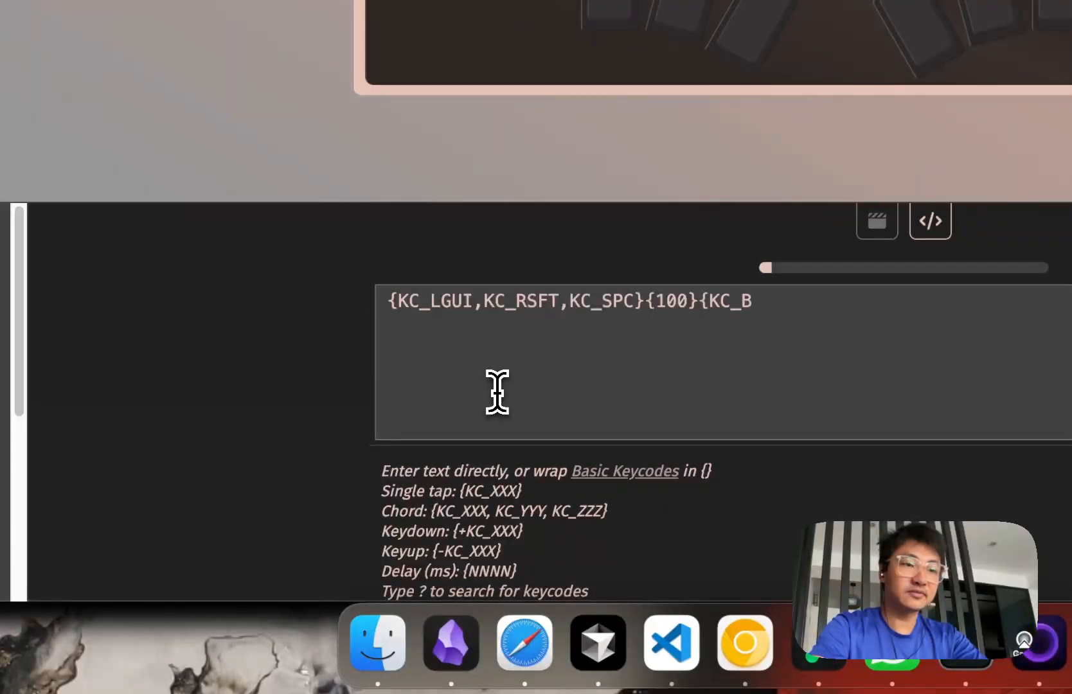
pyautogui.press('BackSpace')
# Complete the last brace group of macro M4 with the keycode KC_BSPC, save the macro and show its recorded key sequence.
pyautogui.write('space')
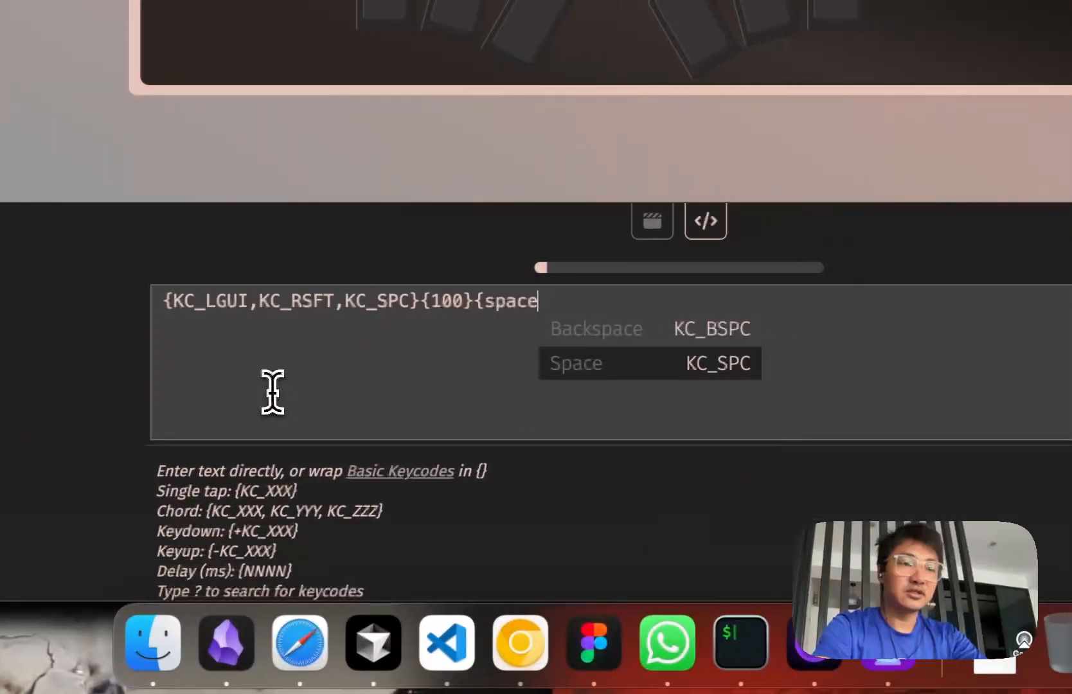
pyautogui.press('Up')
pyautogui.press('Return')
pyautogui.press('BackSpace')
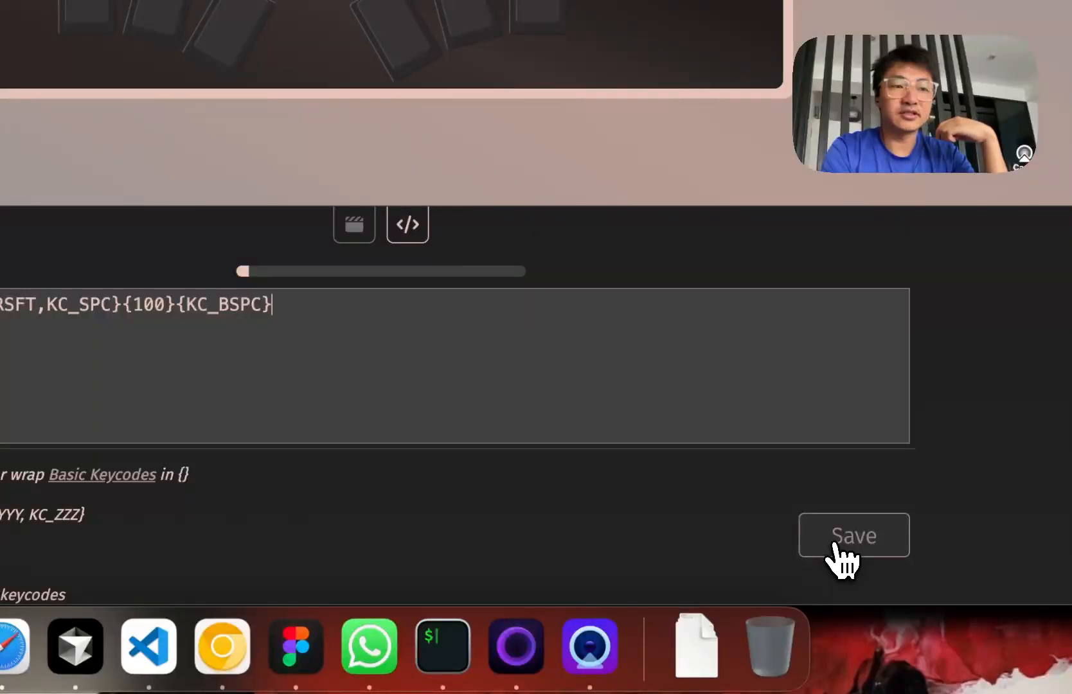
pyautogui.click(843, 554)
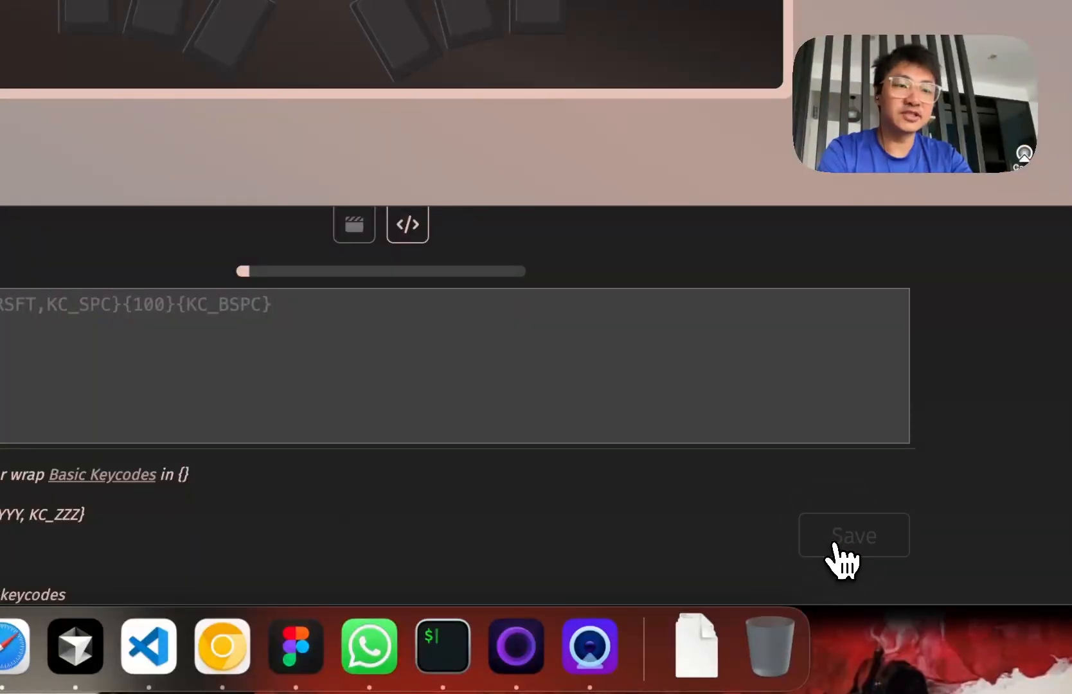
pyautogui.click(356, 225)
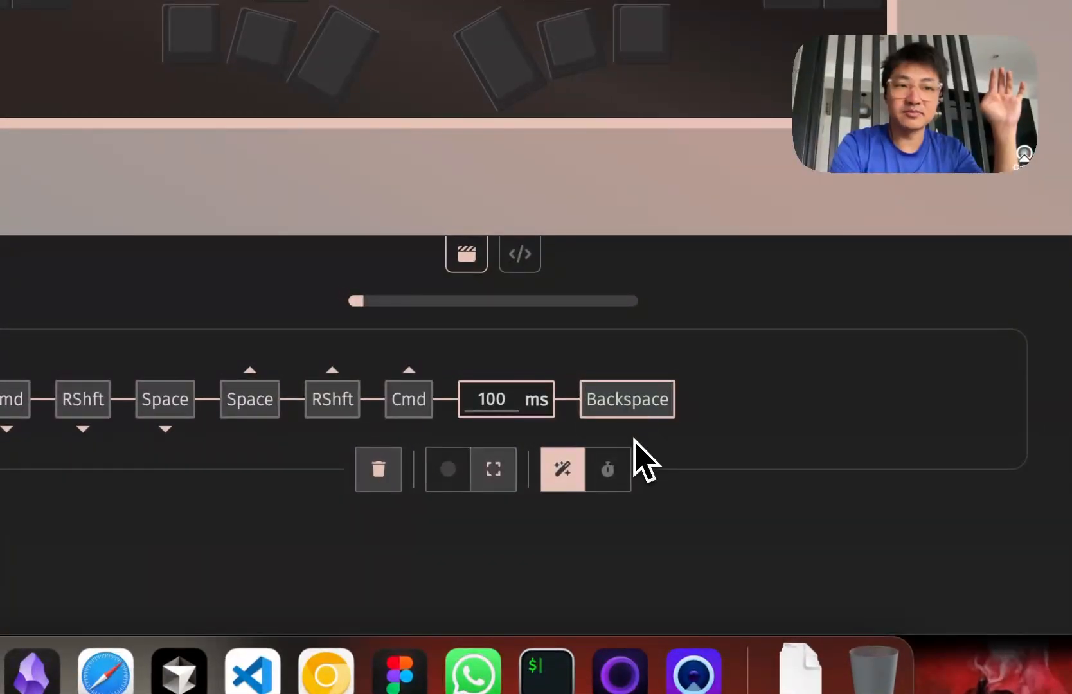
# Return to the script of macro M4 and try to replace KC_BSPC in the last group with the Space keycode.
pyautogui.click(522, 256)
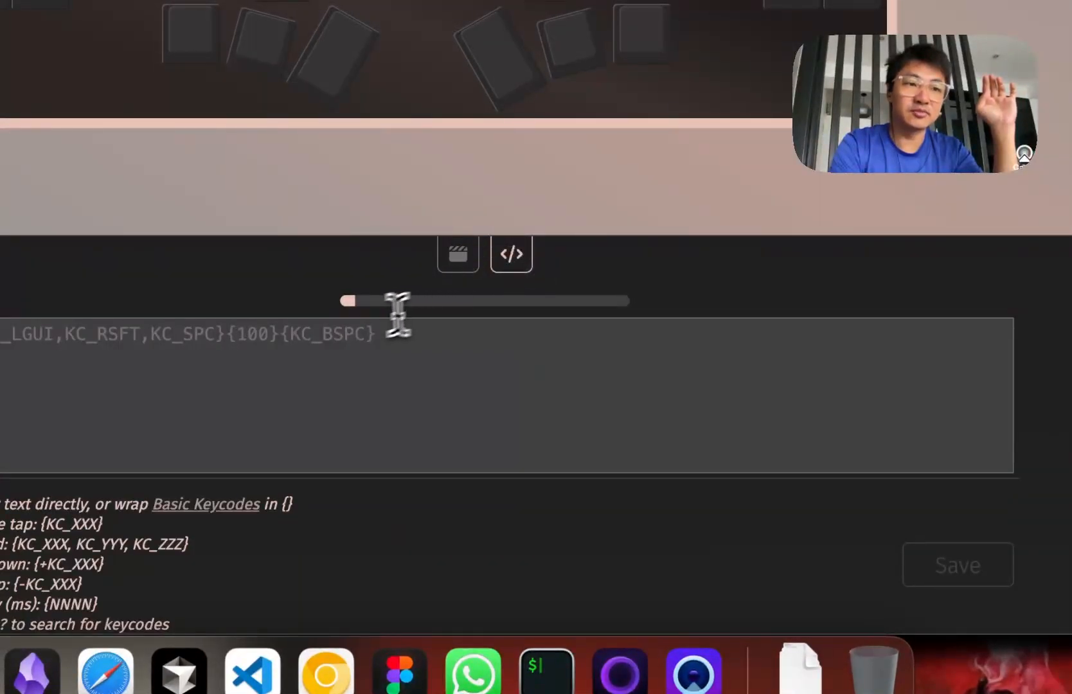
pyautogui.doubleClick(347, 337)
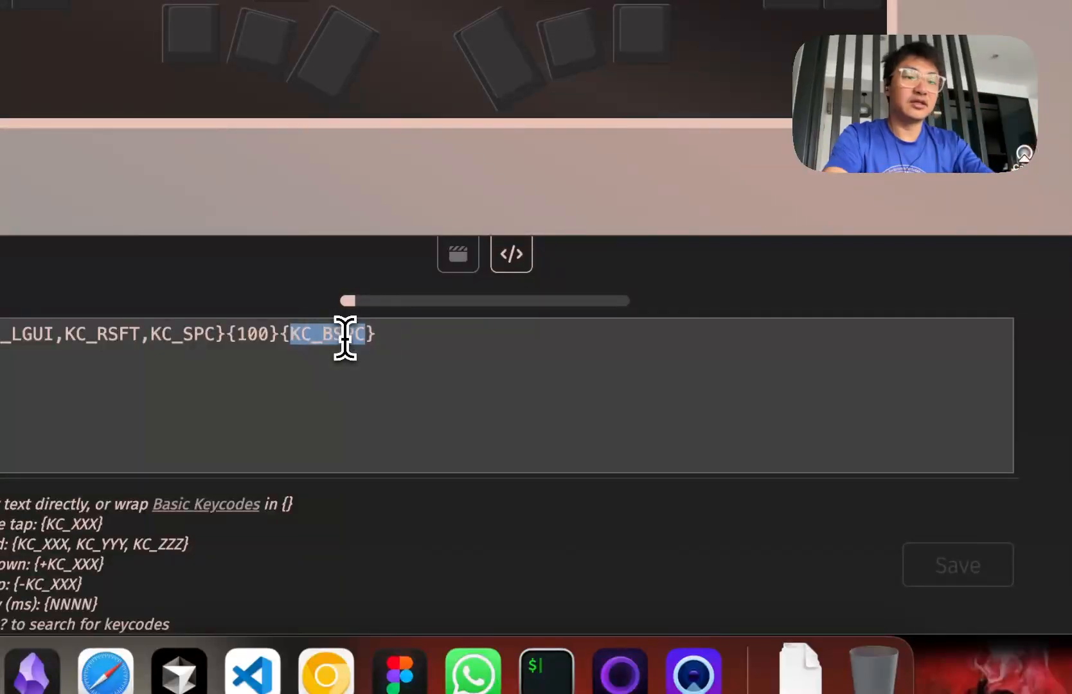
pyautogui.write('spac')
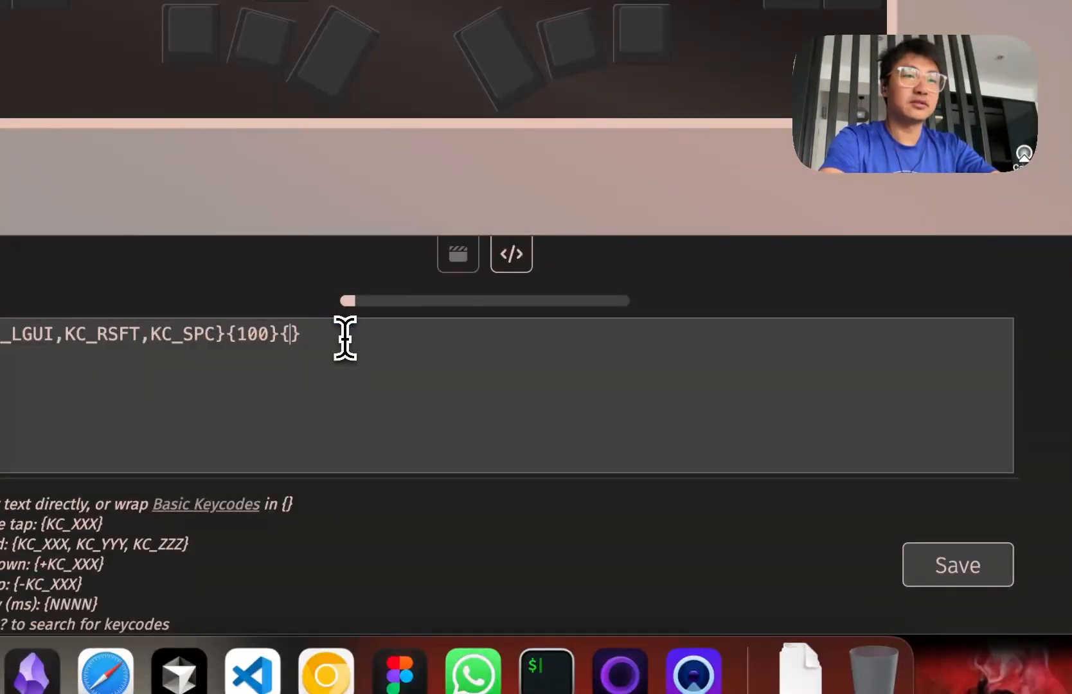
pyautogui.press('BackSpace')
pyautogui.write('space')
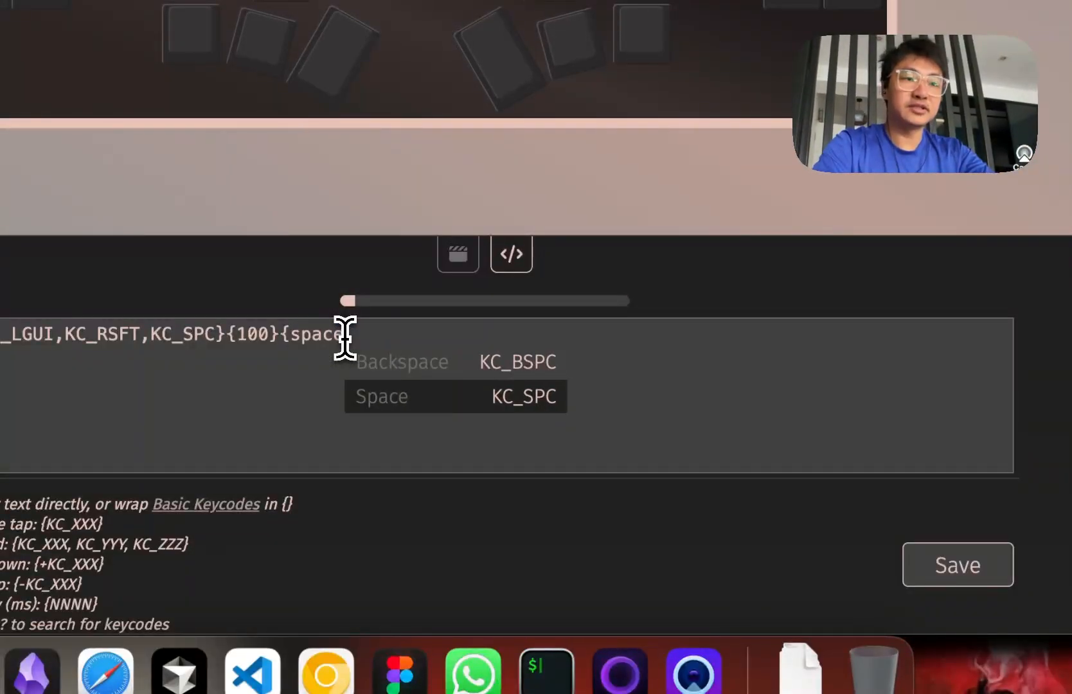
pyautogui.press('Up')
pyautogui.press('Down')
pyautogui.press('Return')
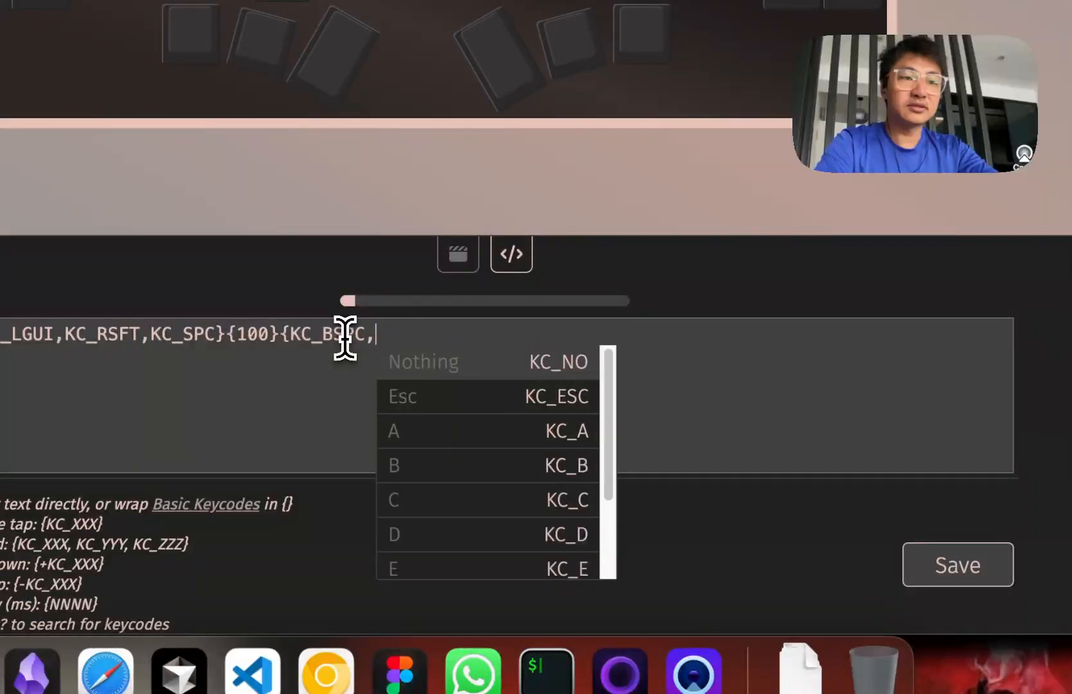
# Replace the last group of macro M4 with {KC_SPC}, save the macro and check its key sequence.
pyautogui.press('BackSpace')
pyautogui.press('BackSpace')
pyautogui.press('BackSpace')
pyautogui.press('BackSpace')
pyautogui.press('BackSpace')
pyautogui.press('BackSpace')
pyautogui.write('space')
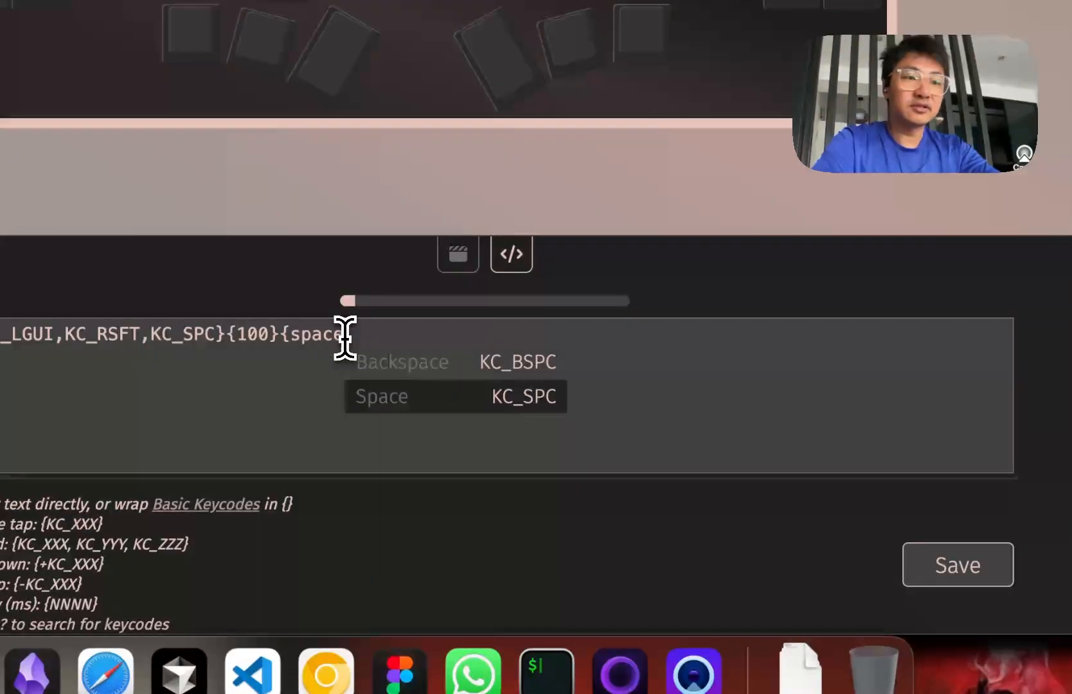
pyautogui.press('Up')
pyautogui.press('Down')
pyautogui.press('Return')
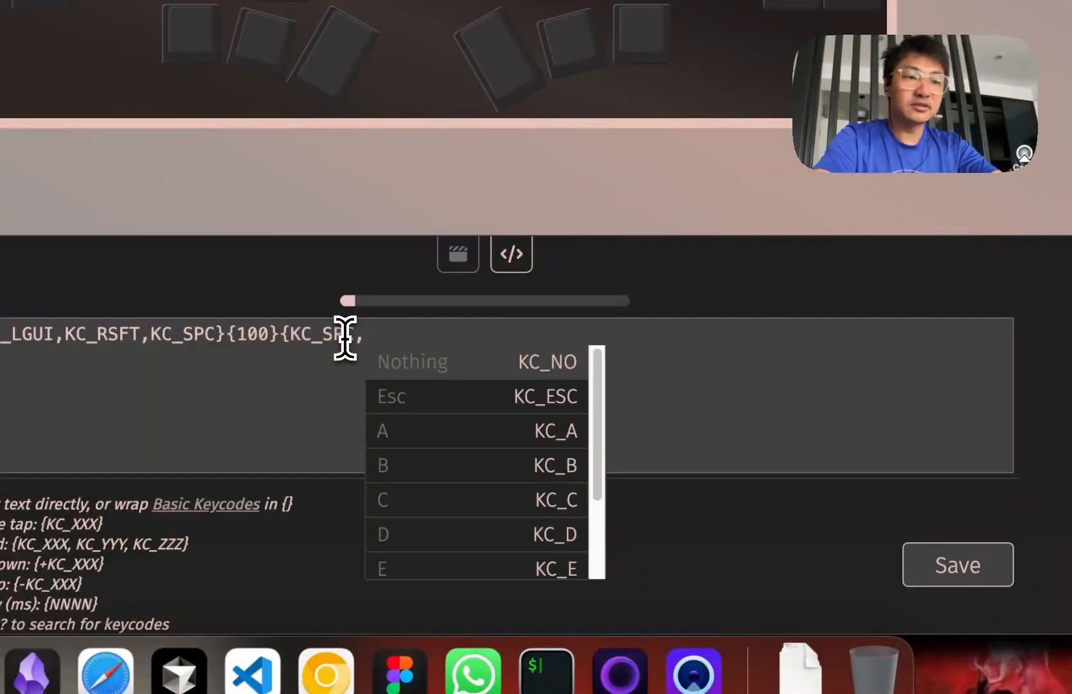
pyautogui.press('BackSpace')
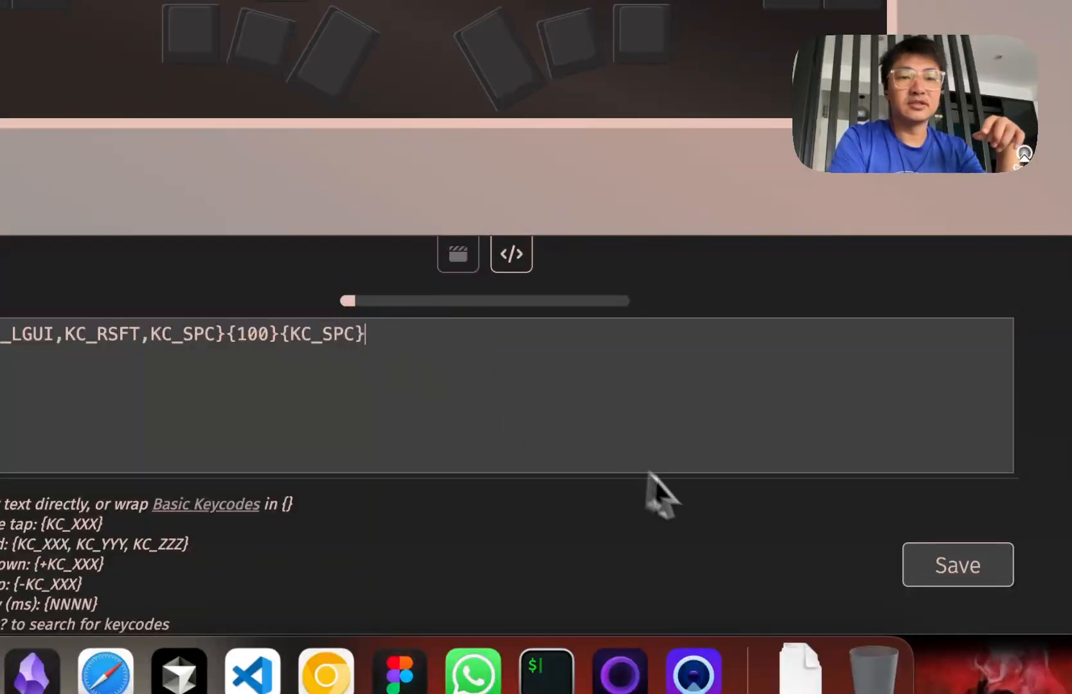
pyautogui.click(954, 574)
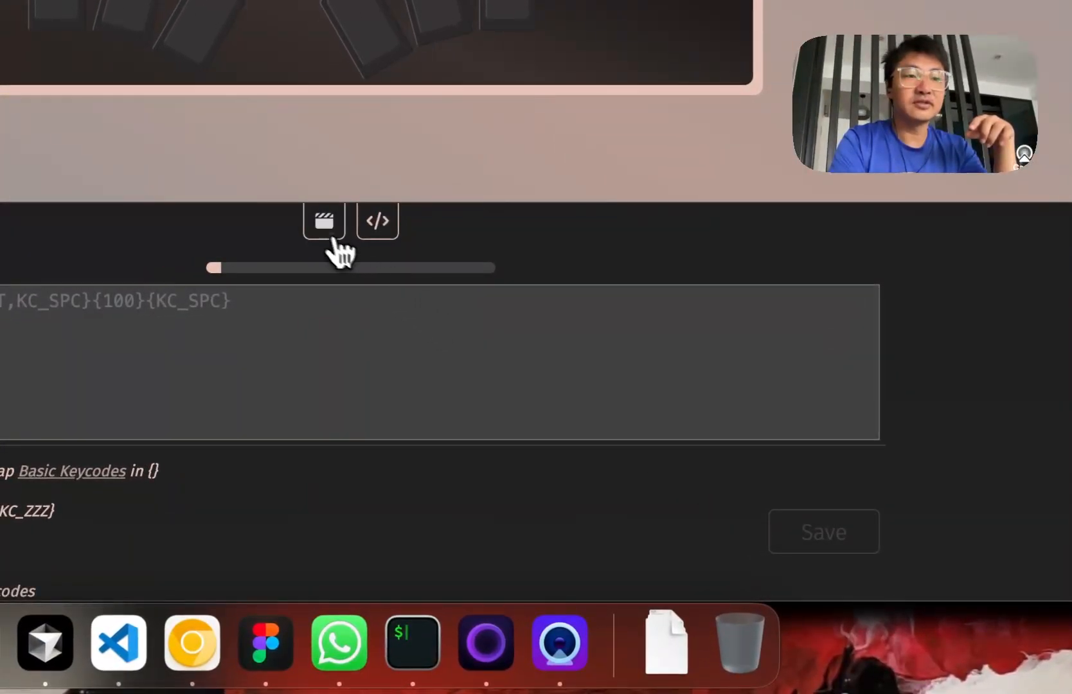
pyautogui.click(318, 231)
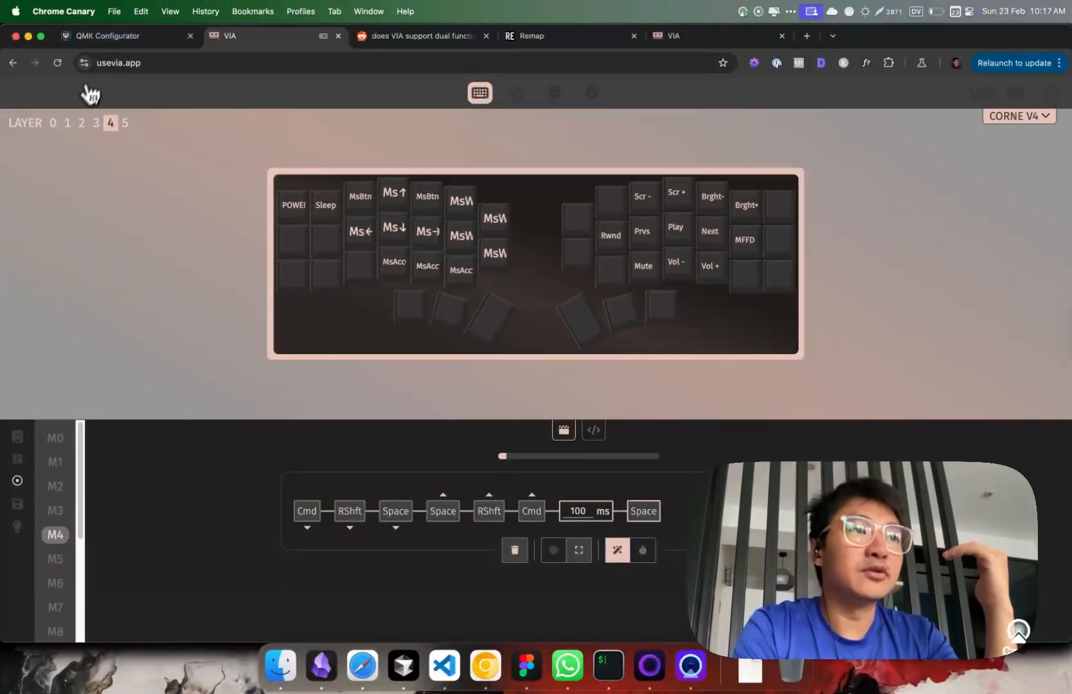
# Assign macro M4 to the empty inner-column key below 0xc1 on the left half of layer 2.
pyautogui.click(96, 123)
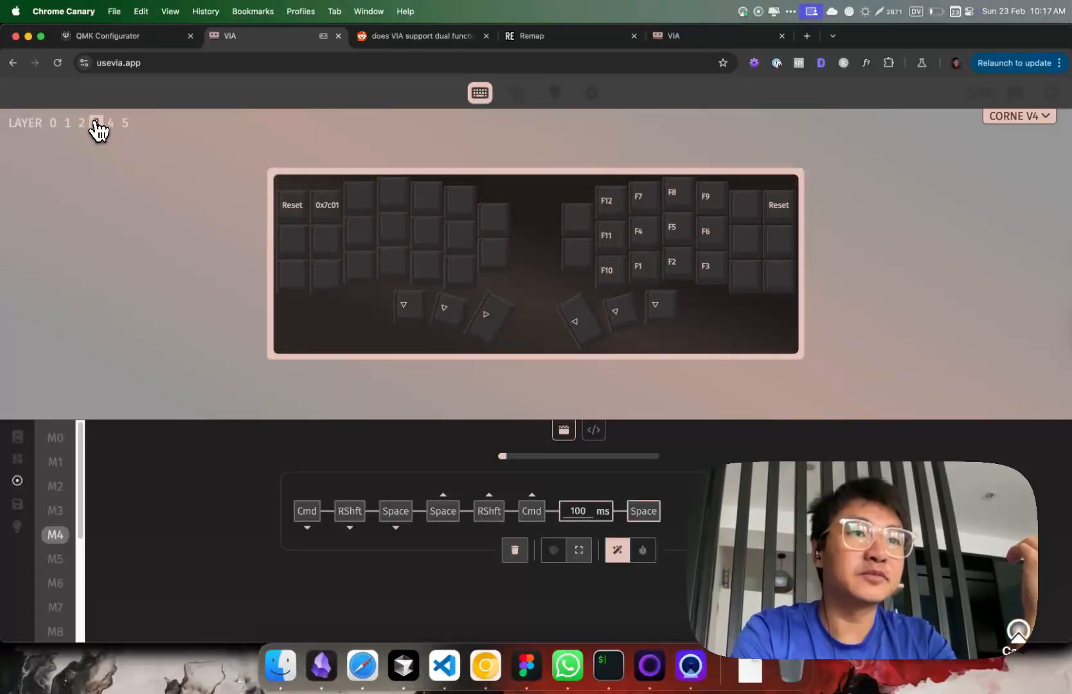
pyautogui.click(124, 124)
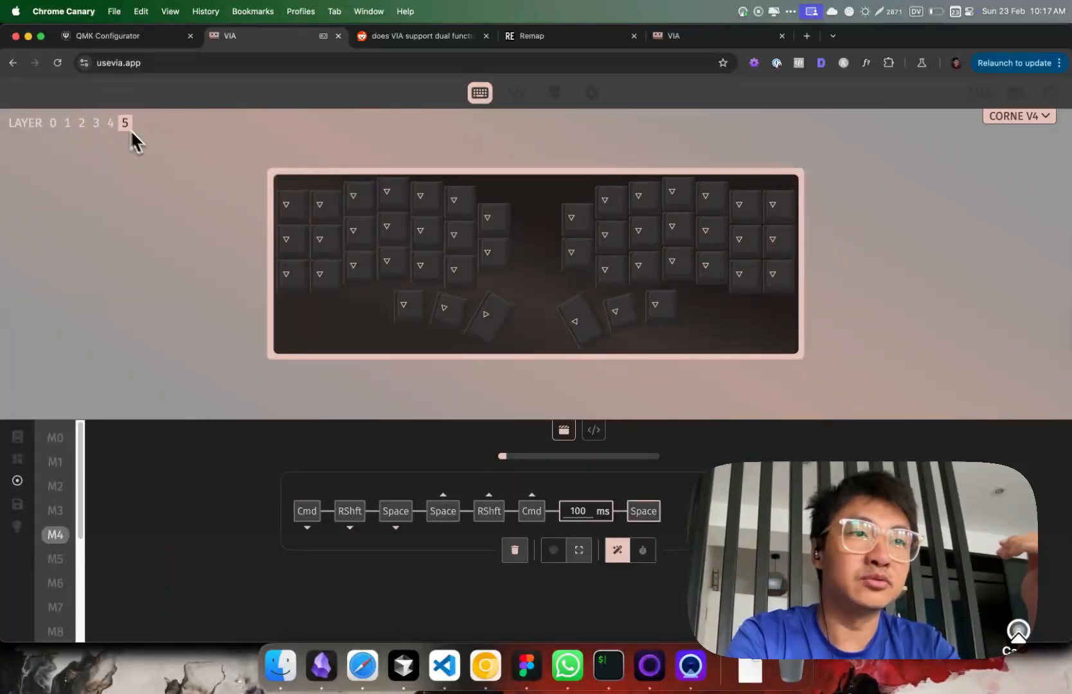
pyautogui.click(81, 124)
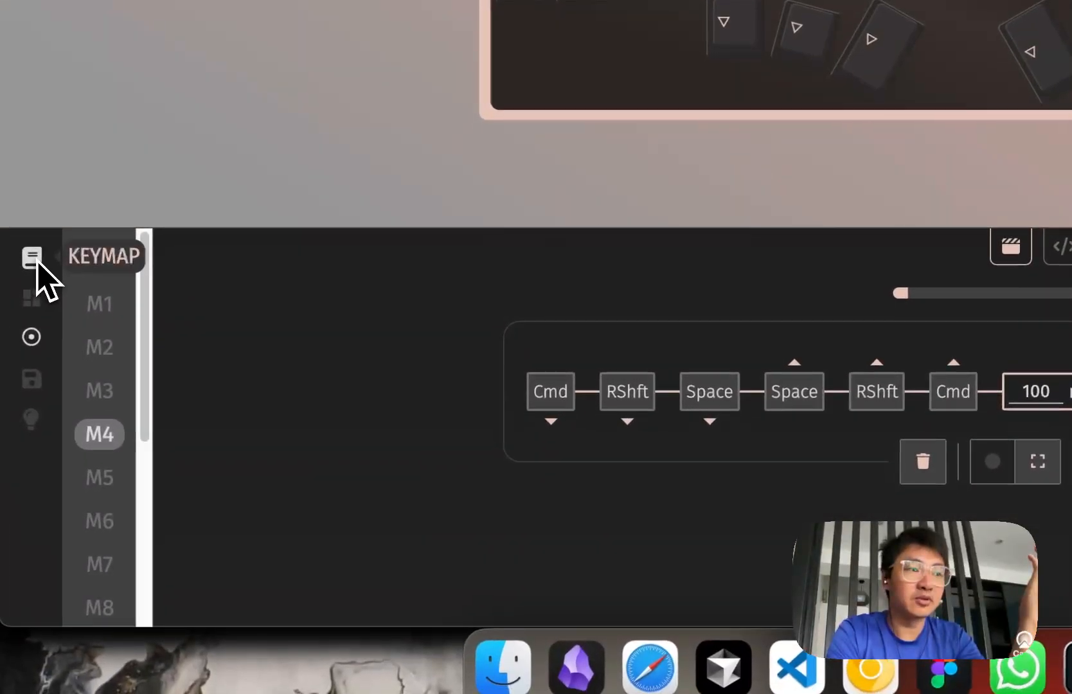
pyautogui.click(38, 260)
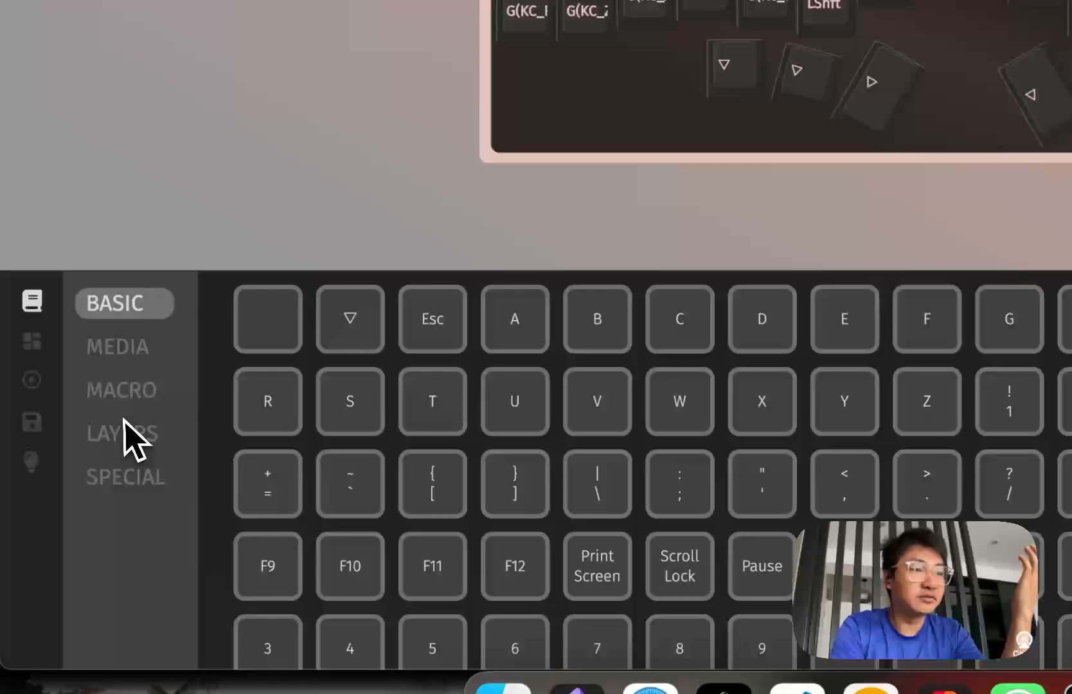
pyautogui.click(138, 340)
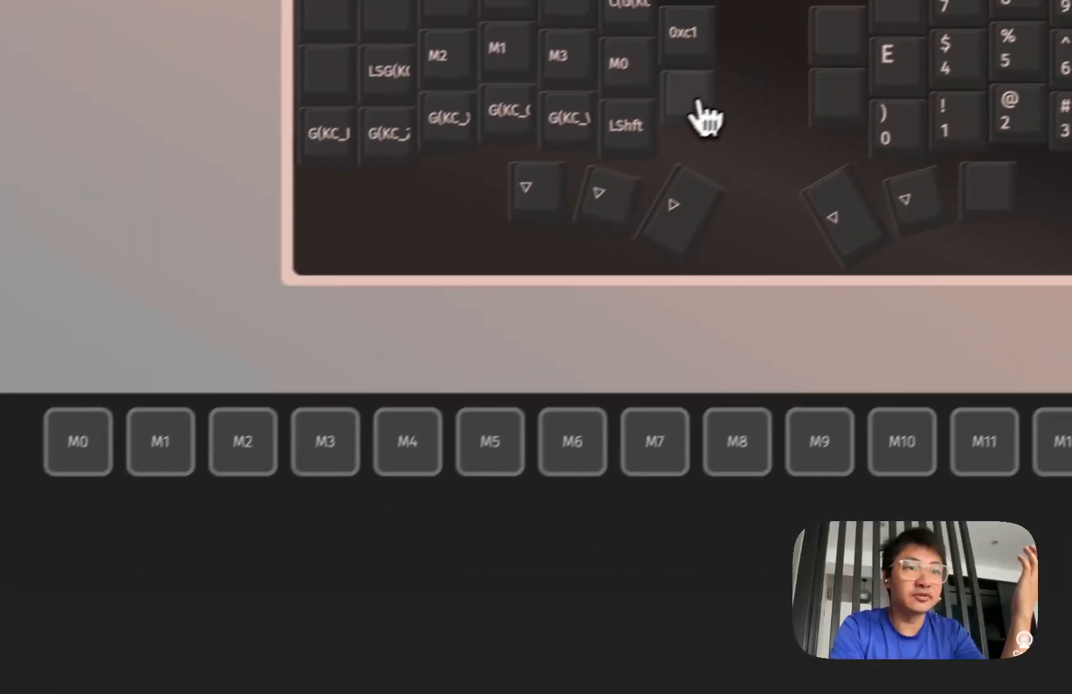
pyautogui.click(667, 137)
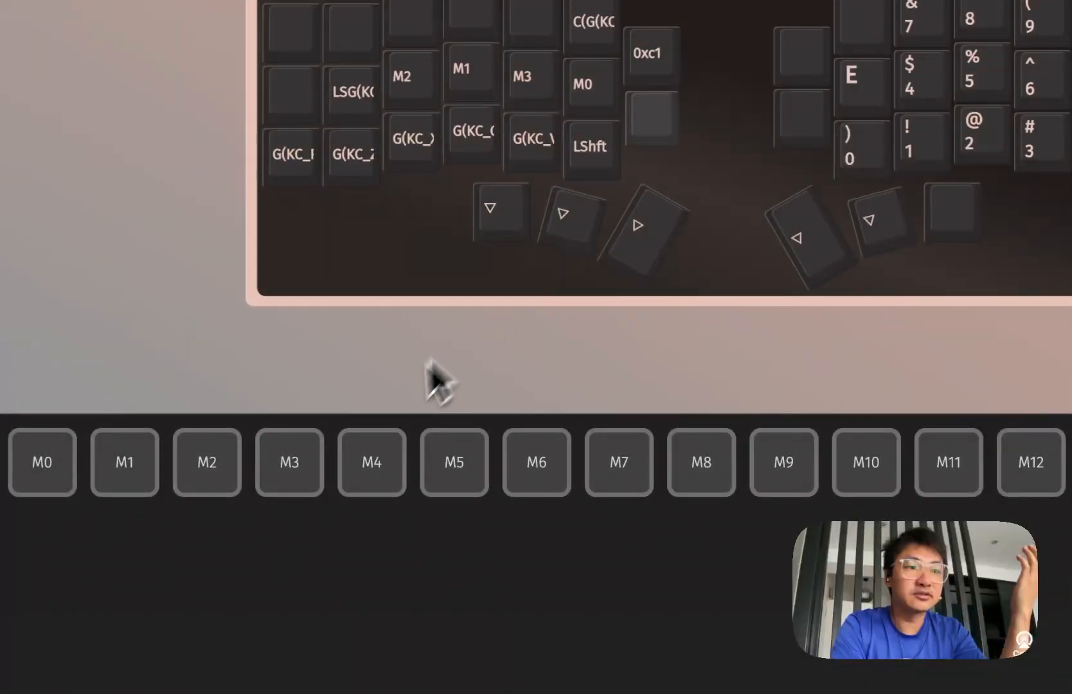
pyautogui.click(371, 459)
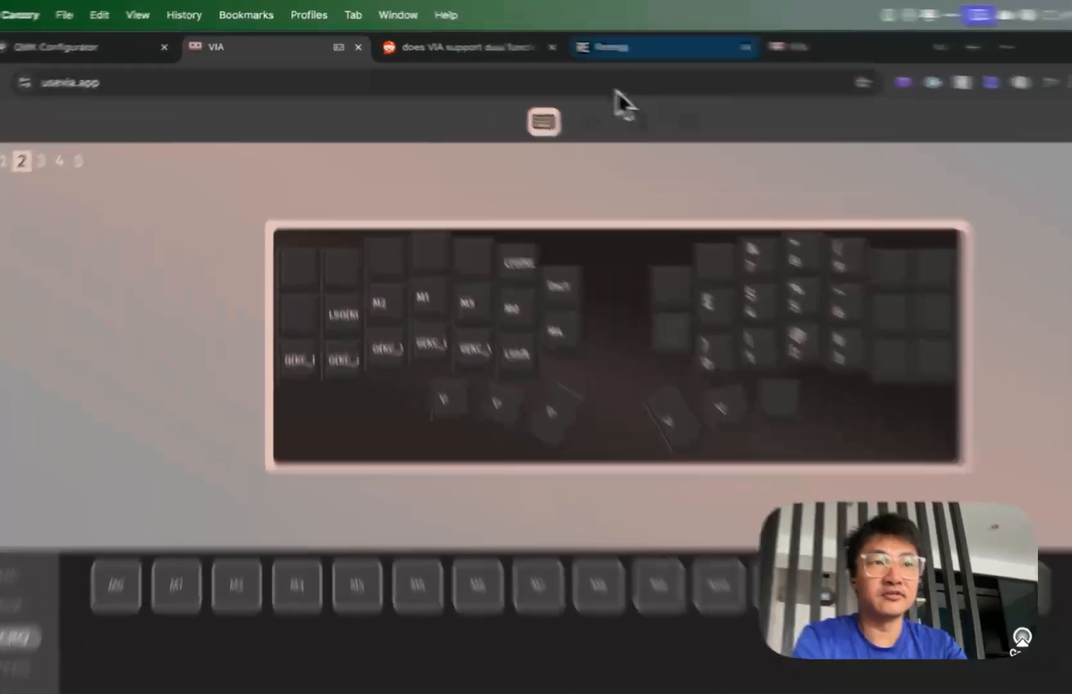
pyautogui.click(532, 39)
pyautogui.click(277, 79)
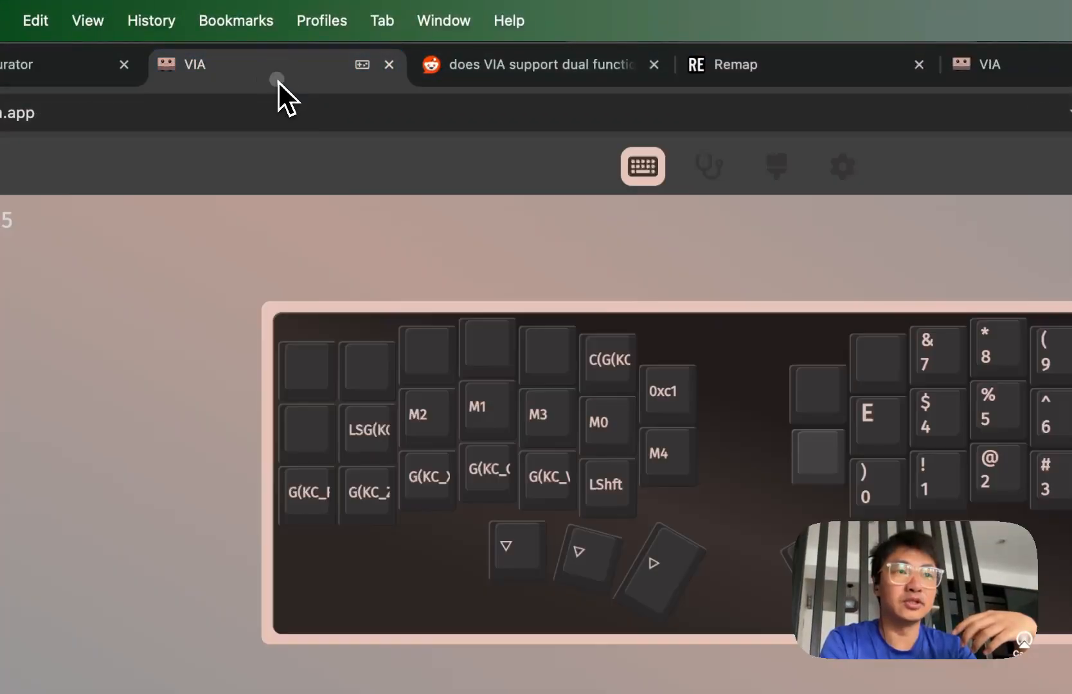